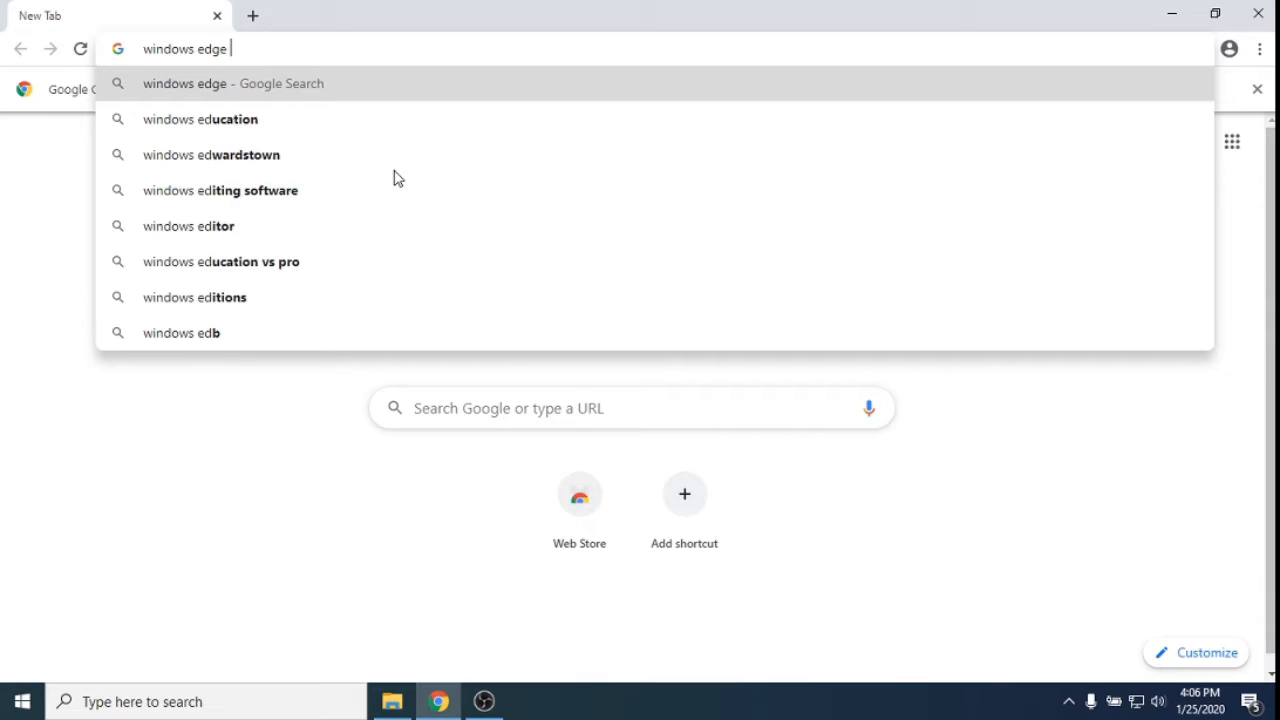
Search Google for "windows edge vm" and open the Microsoft Edge Developer Virtual Machines page
key("Return")
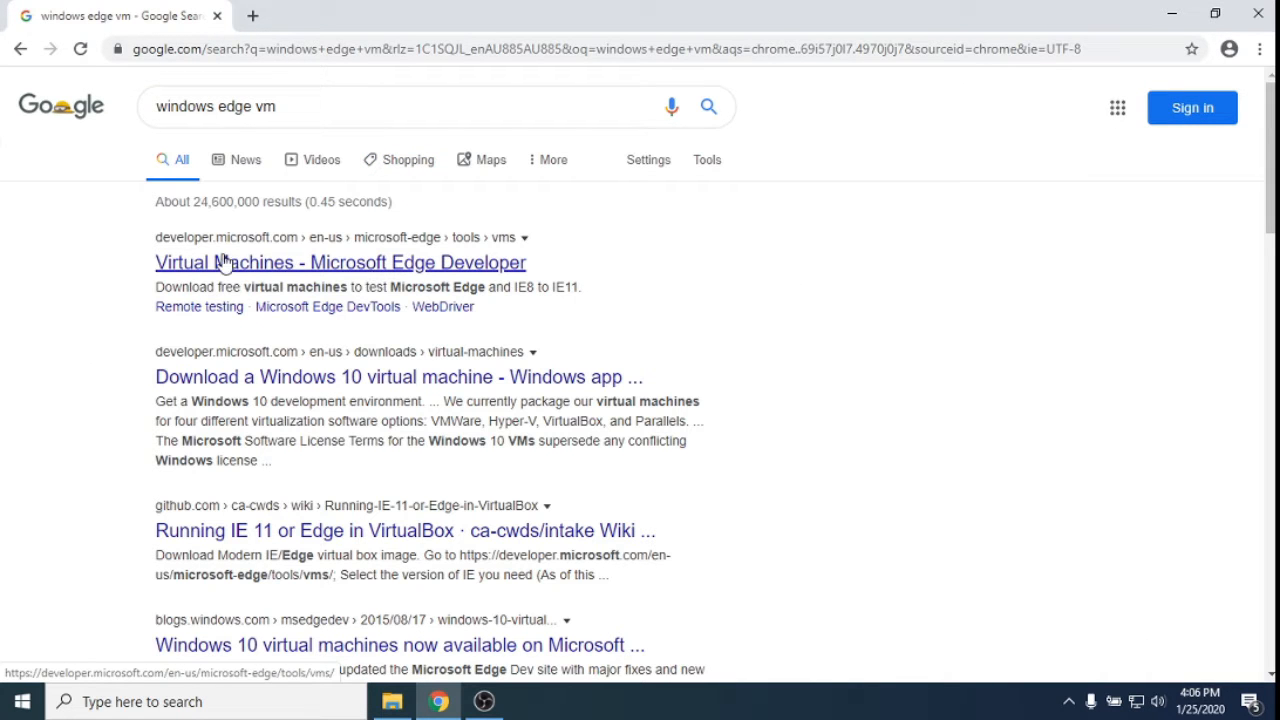
left_click(371, 266)
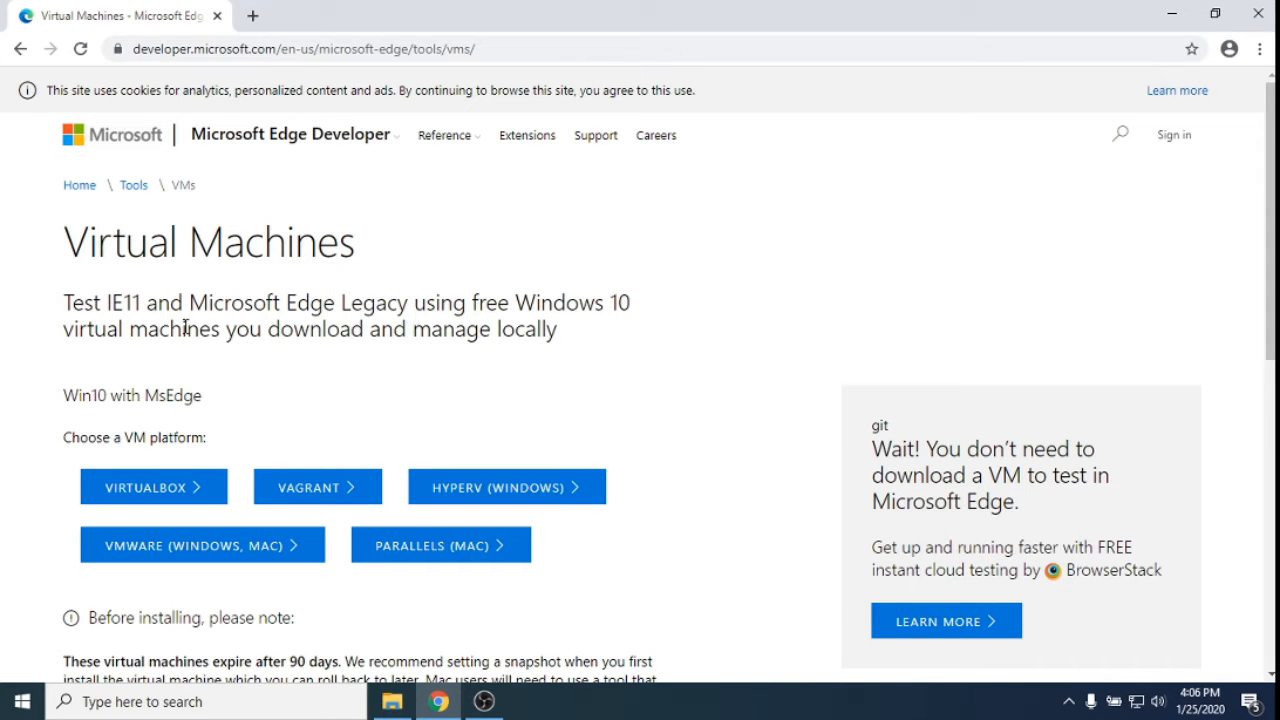
Read the page's notes on testable browsers, virtual machine expiry and the VM password, and close the browser
left_click_drag(108, 303, 142, 303)
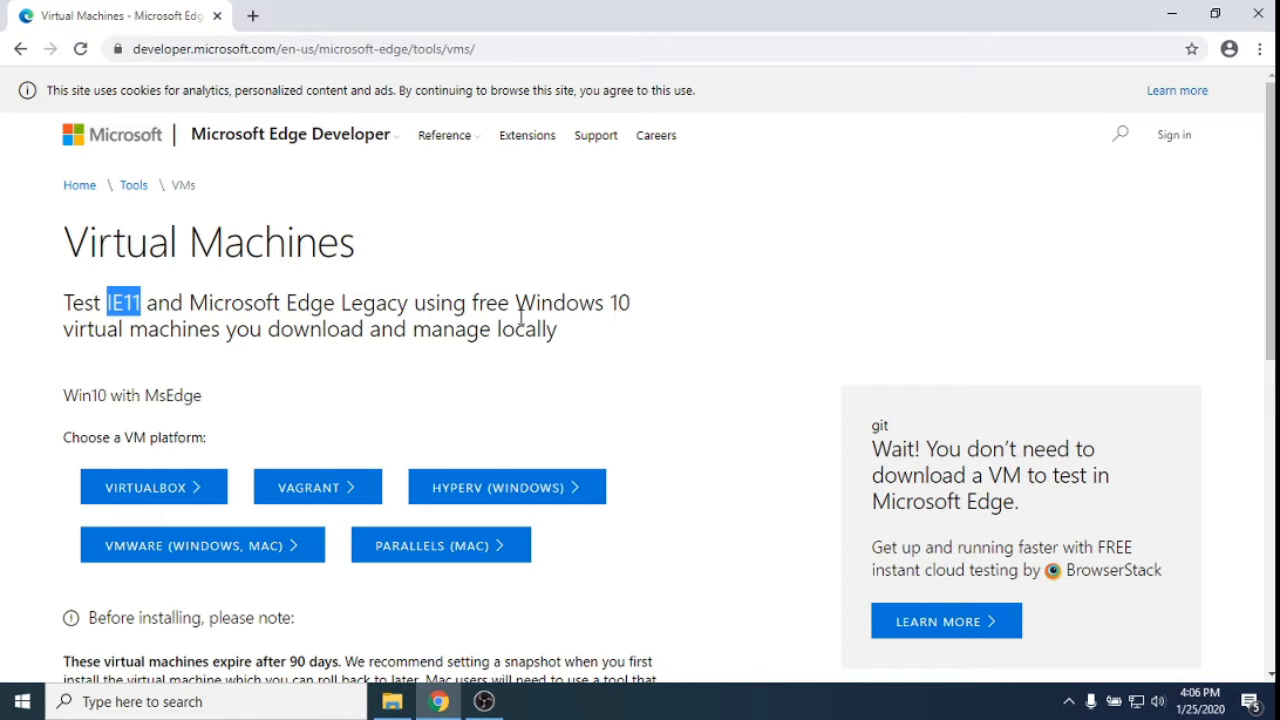
scroll(250, 452, "down", 2)
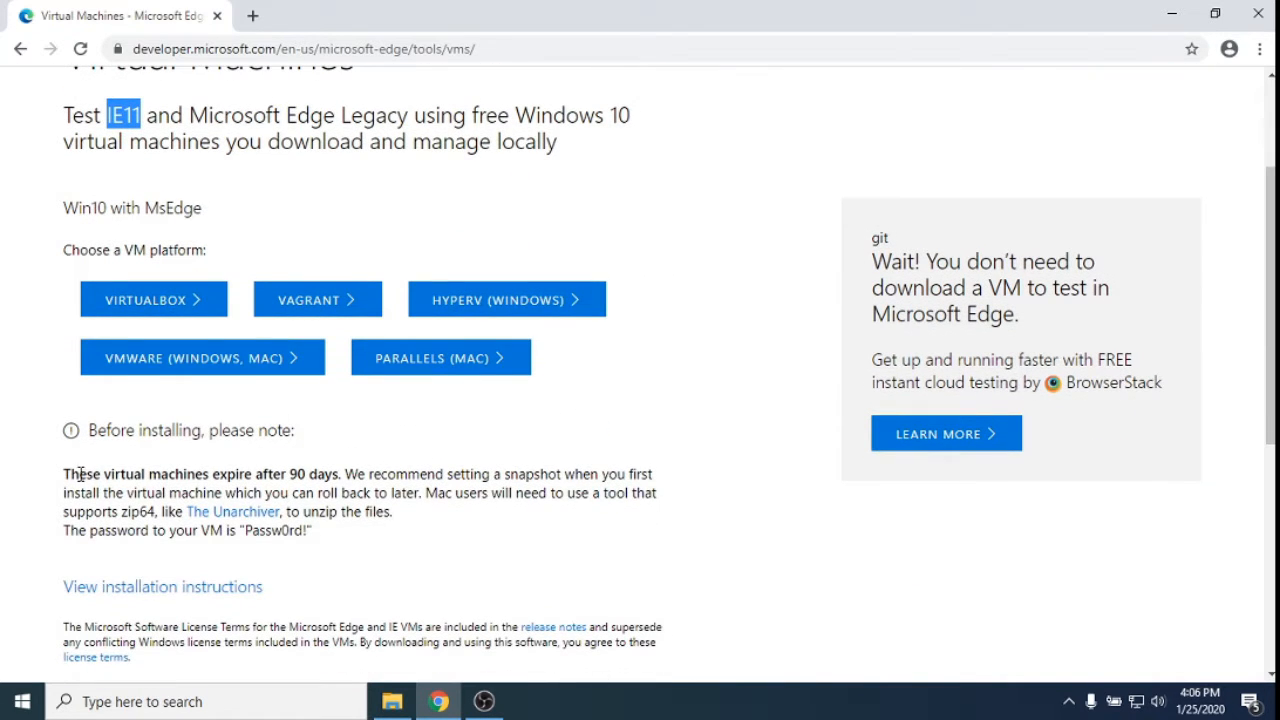
left_click_drag(80, 474, 334, 470)
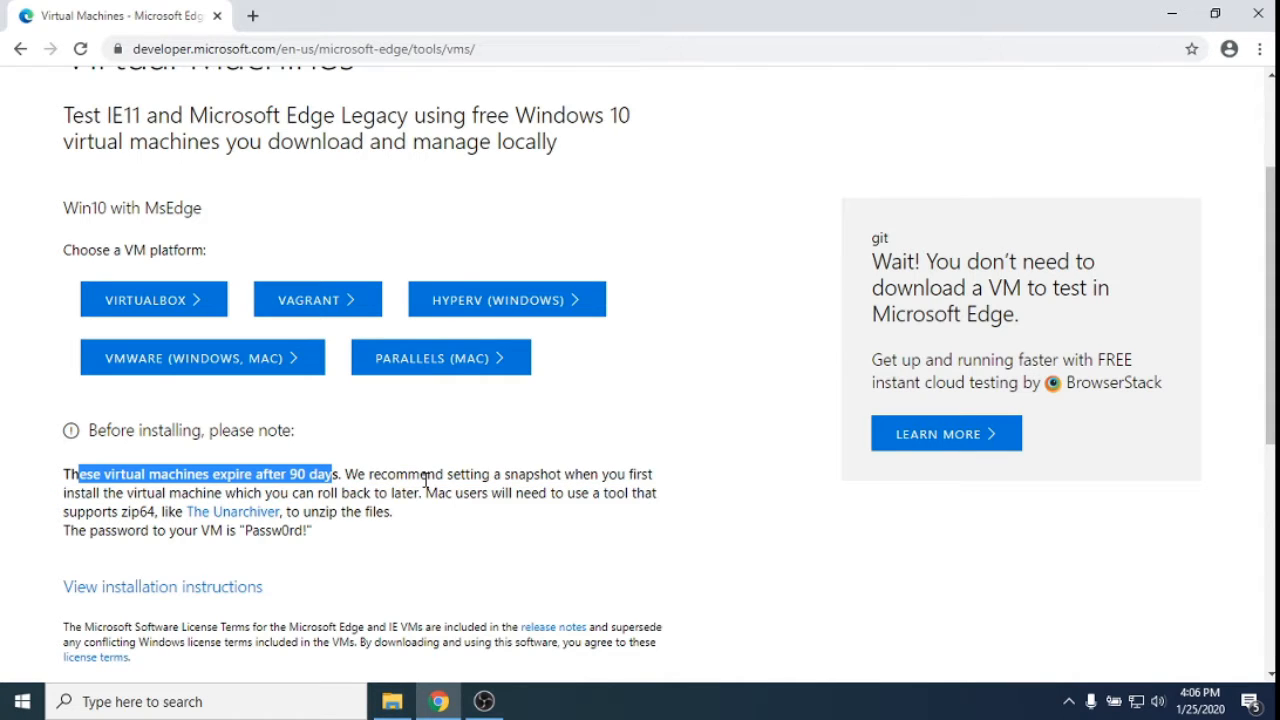
scroll(398, 525, "down", 1)
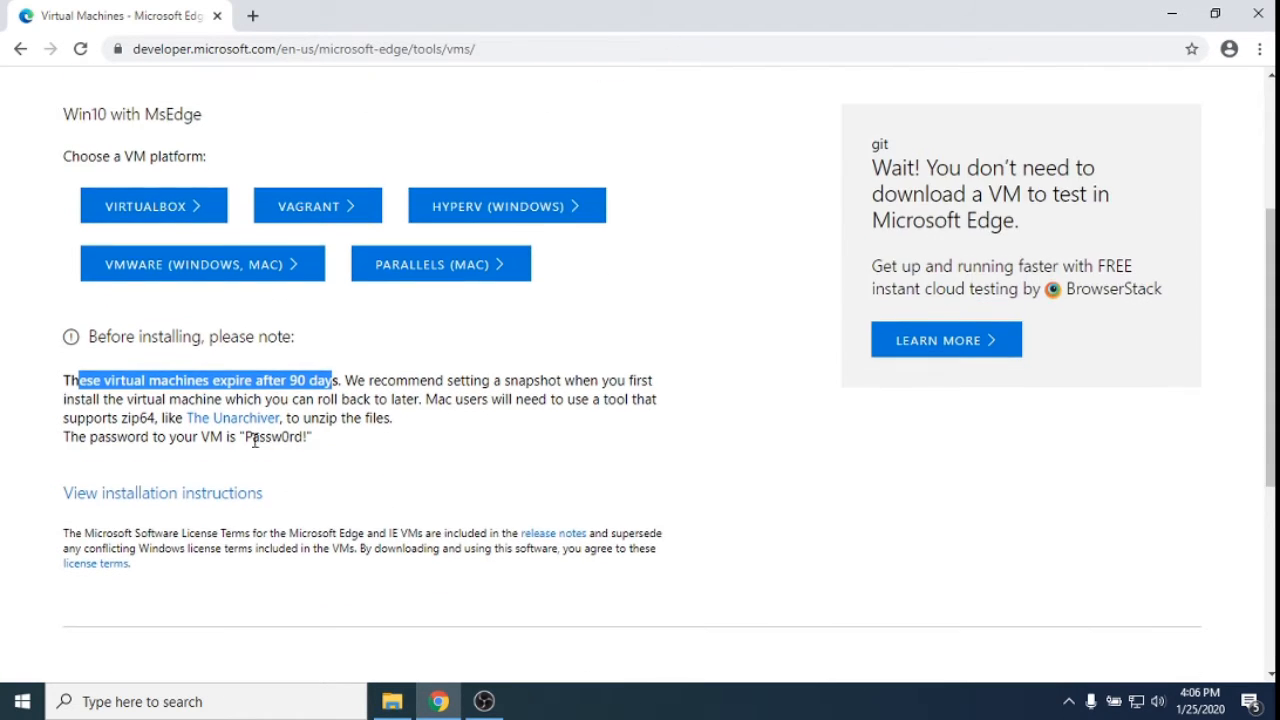
left_click_drag(246, 437, 305, 437)
left_click(305, 437)
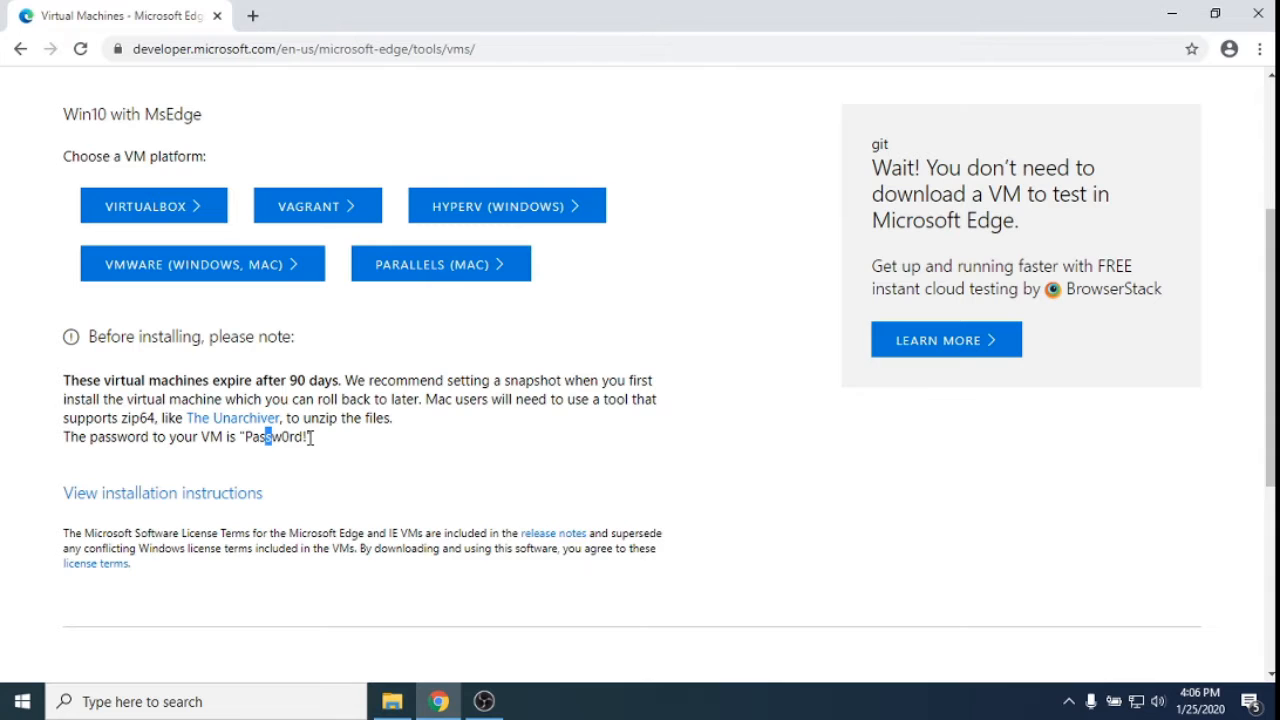
scroll(265, 317, "up", 3)
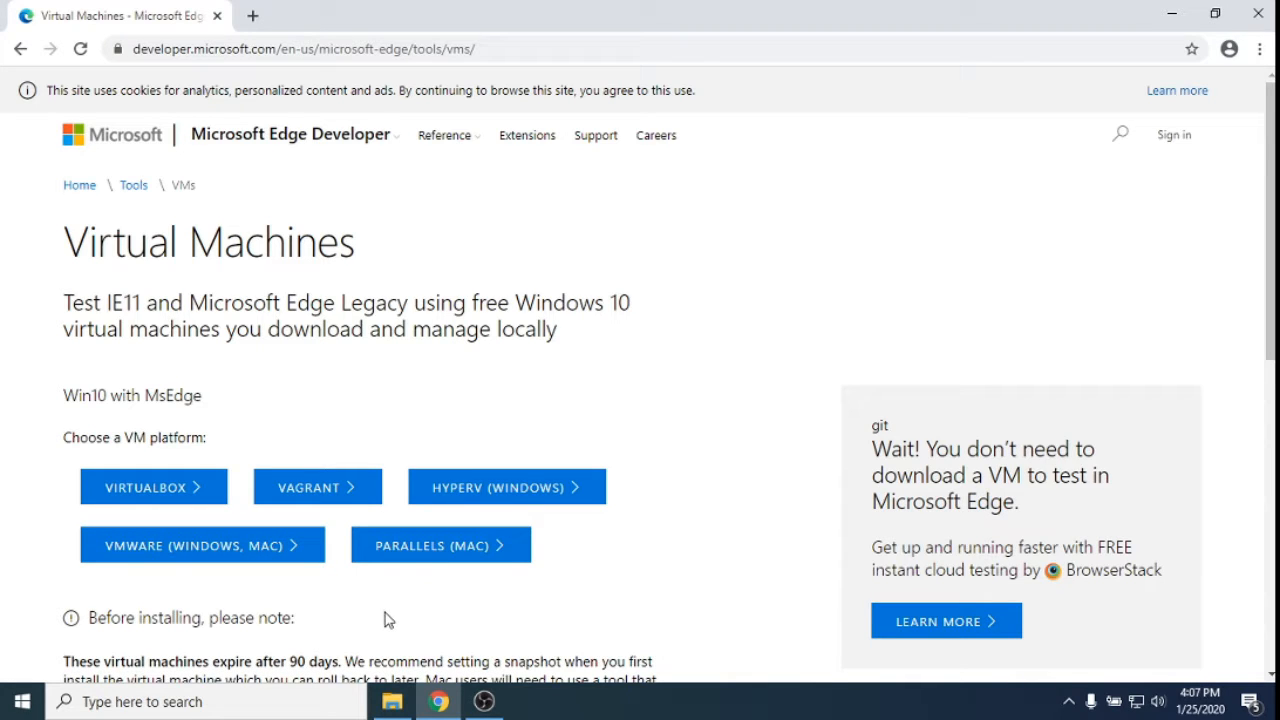
left_click(1258, 14)
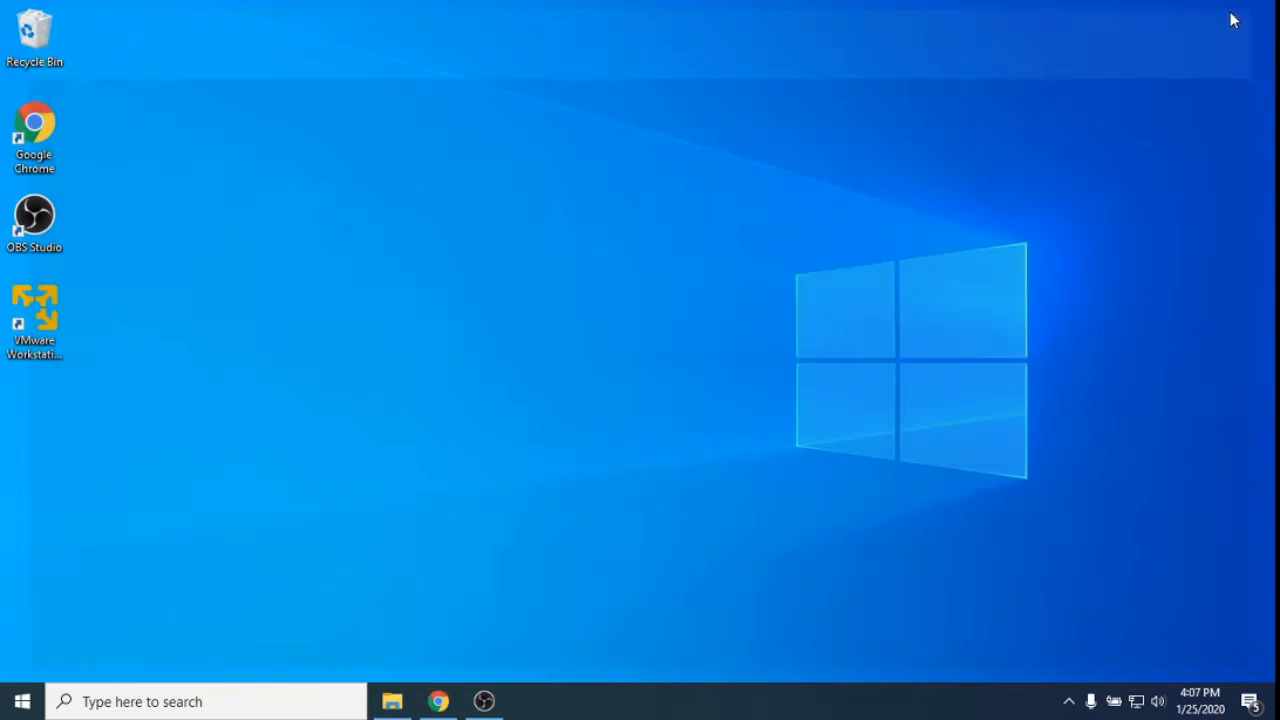
Extract the MSEdge.Win10.VMware zip archive in Downloads to the suggested destination folder
left_click(392, 701)
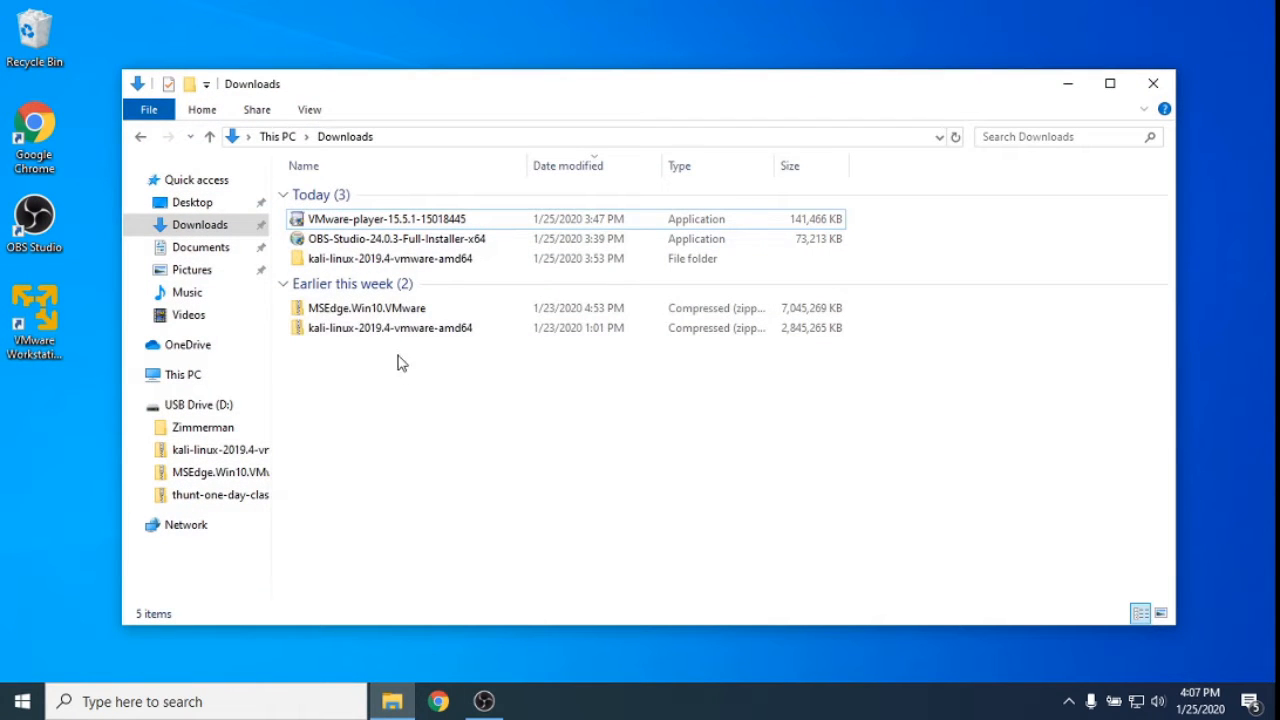
left_click(330, 316)
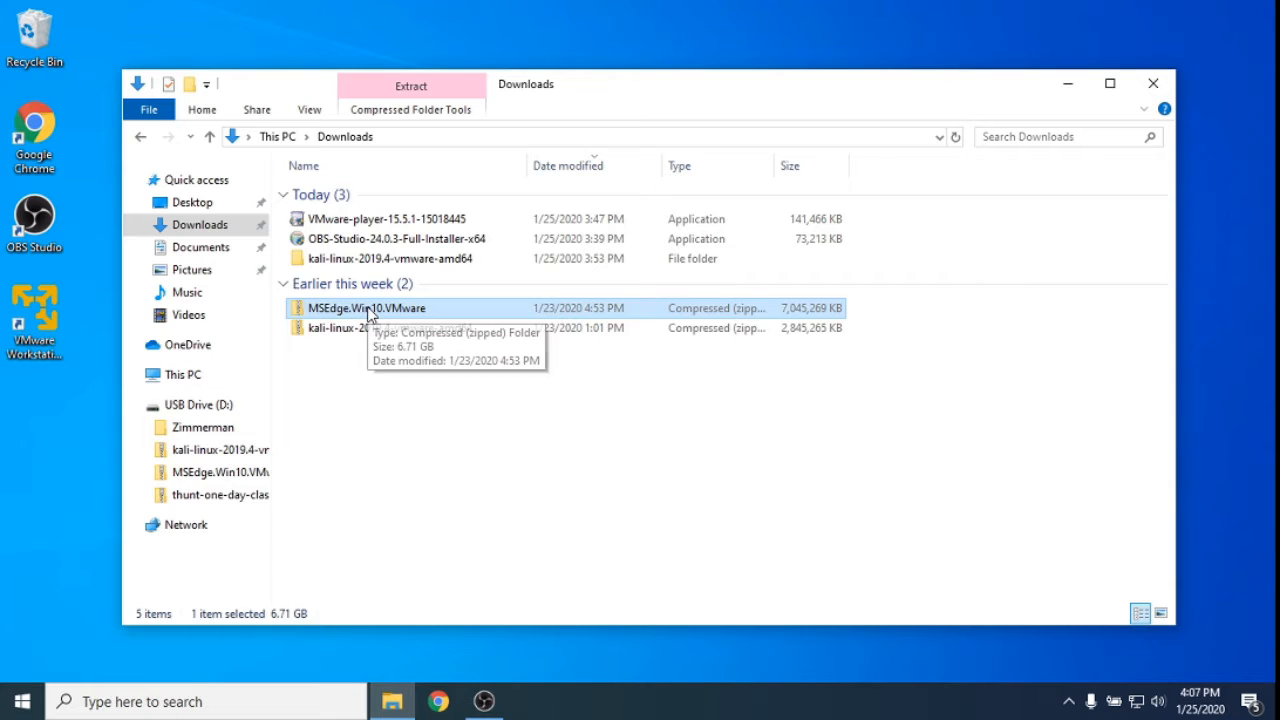
right_click(370, 312)
left_click(408, 350)
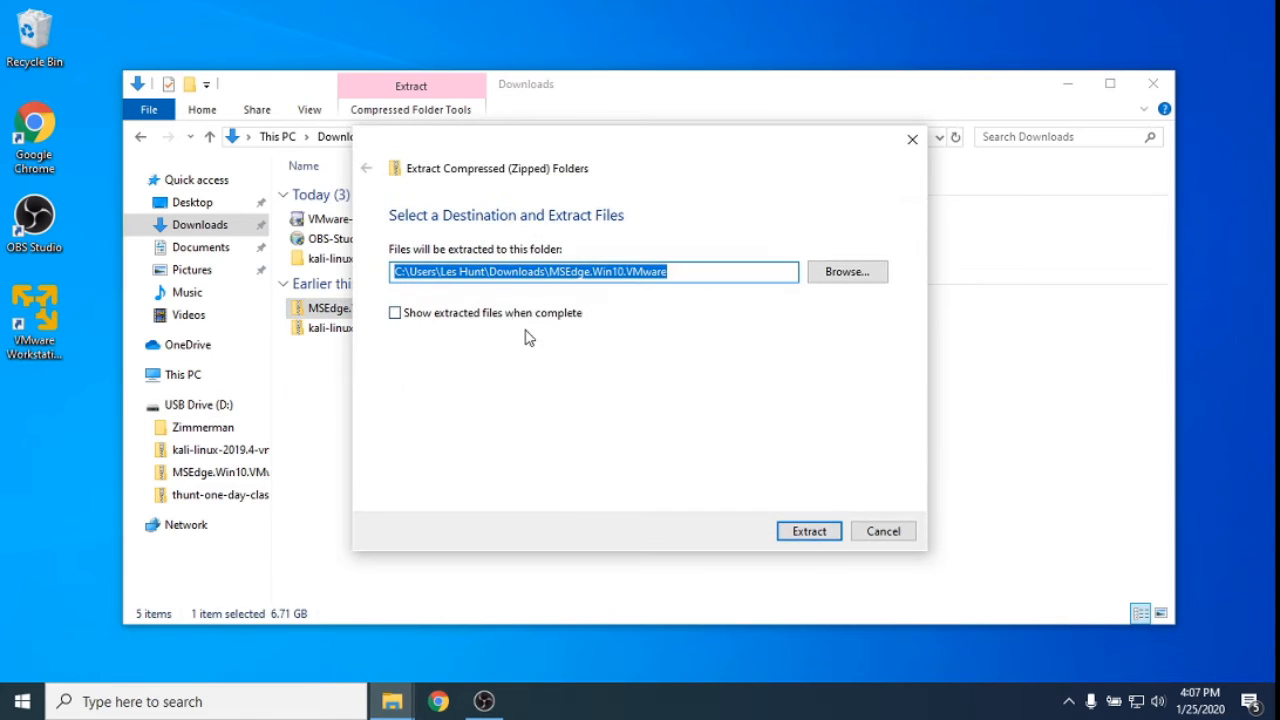
left_click(802, 532)
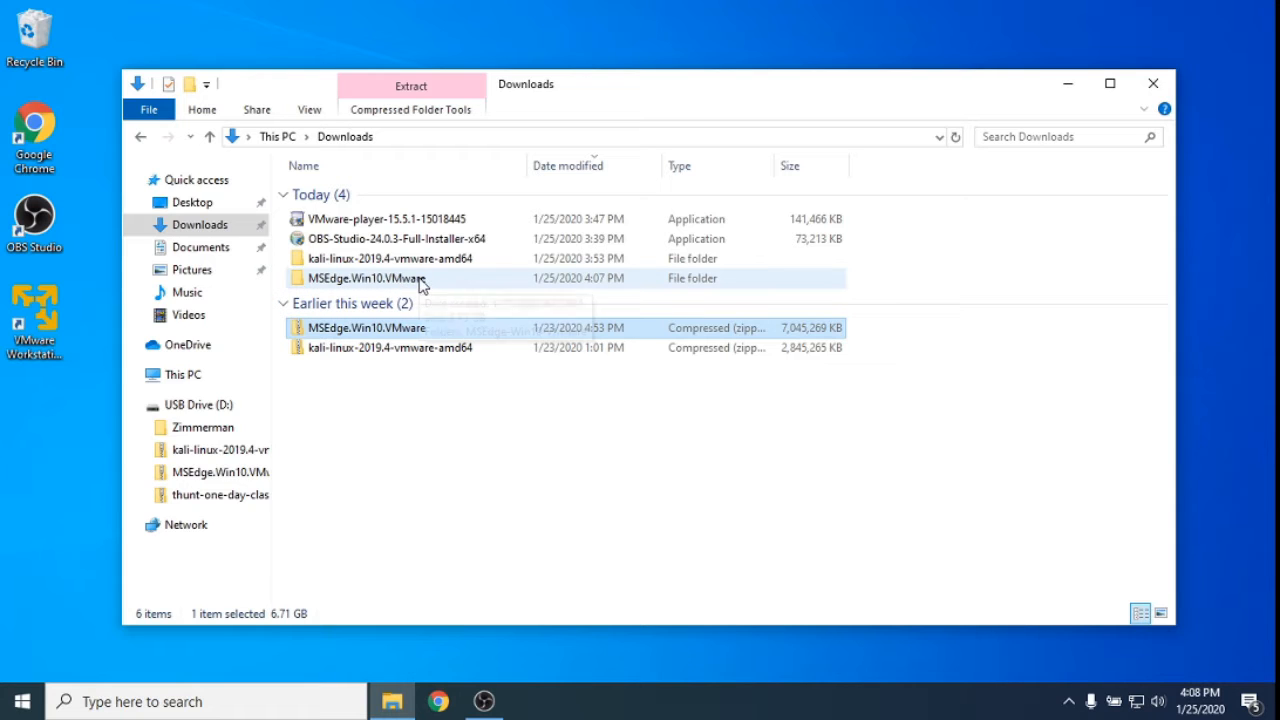
Launch VMware Workstation 15 Player from the desktop and maximize its window
left_click(42, 320)
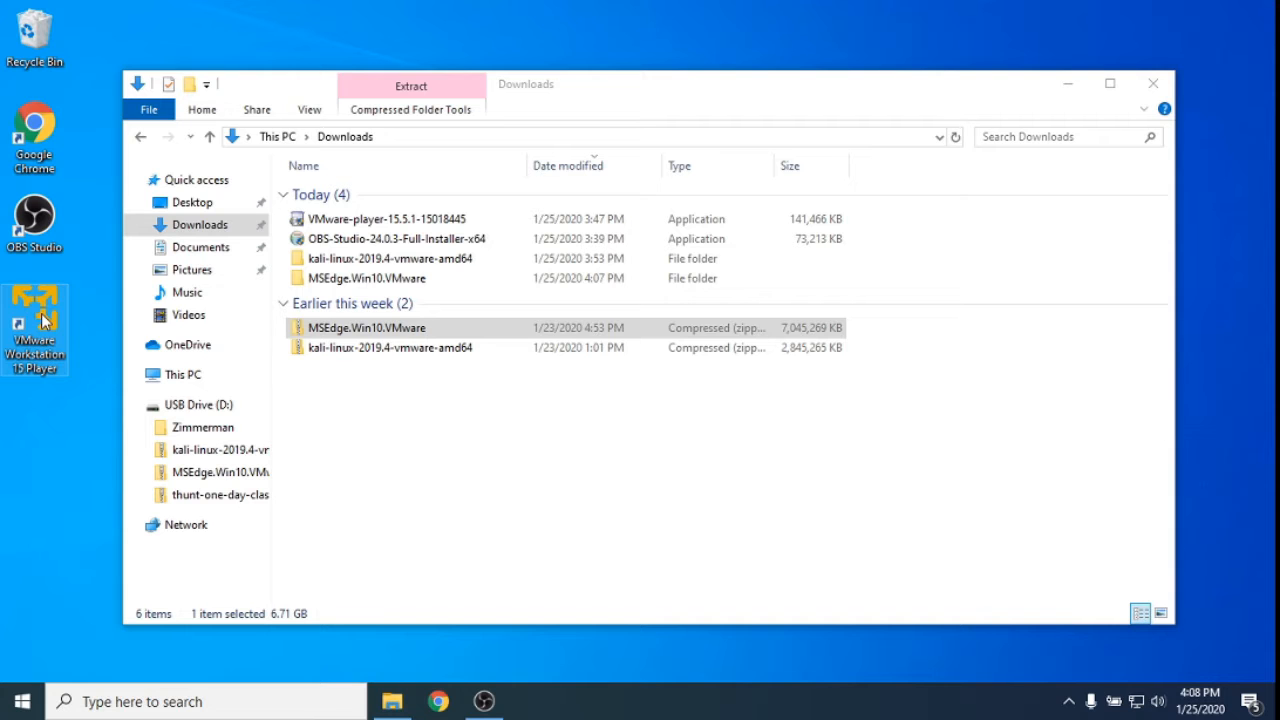
double_click(42, 320)
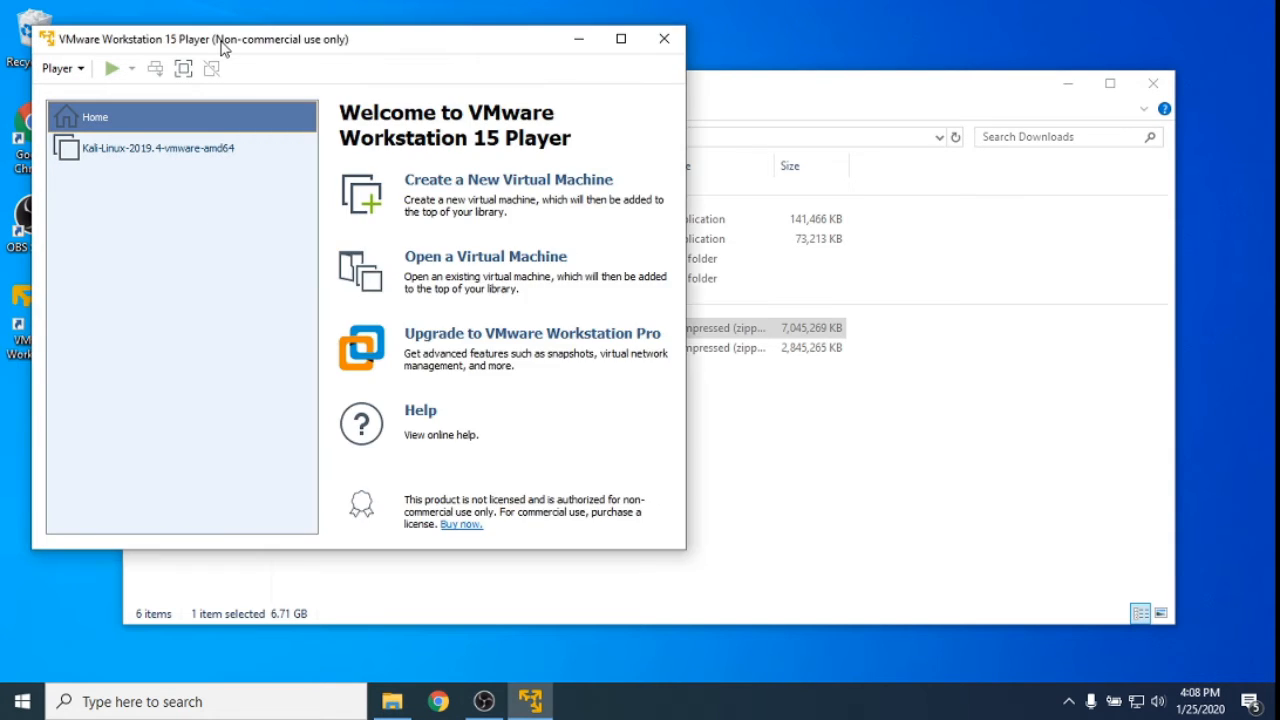
double_click(224, 46)
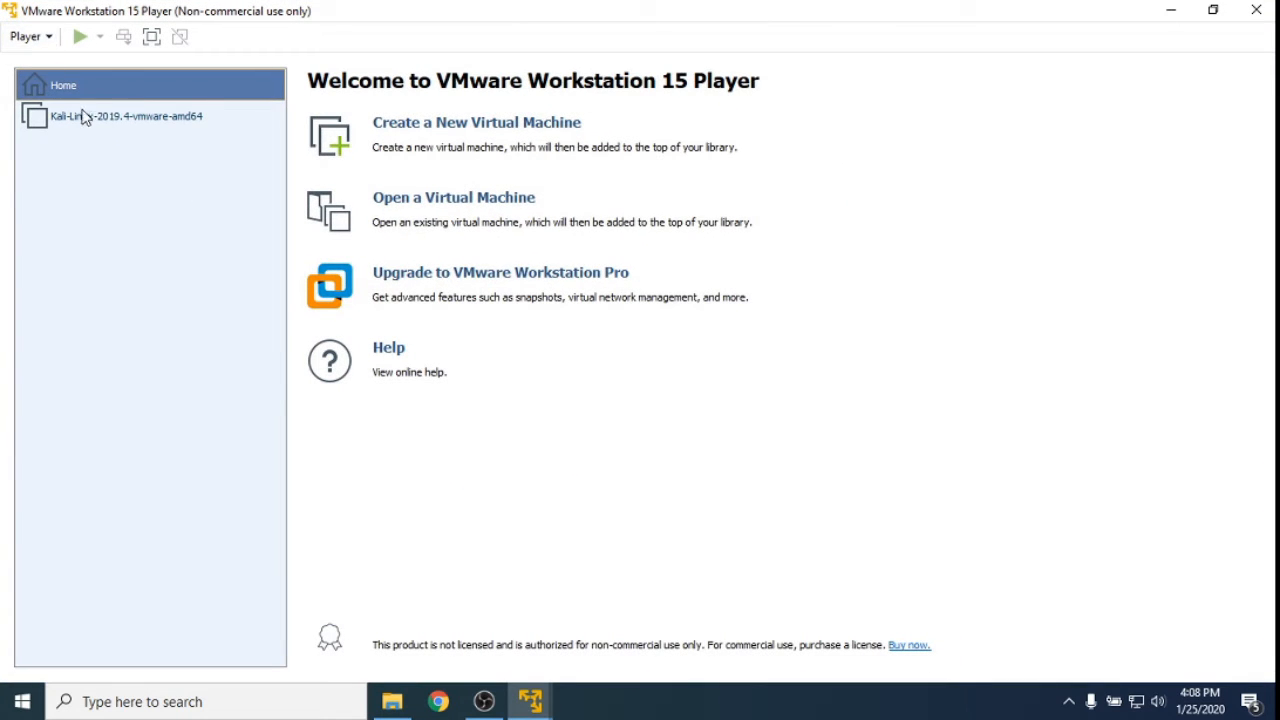
left_click(35, 37)
mouse_move(55, 77)
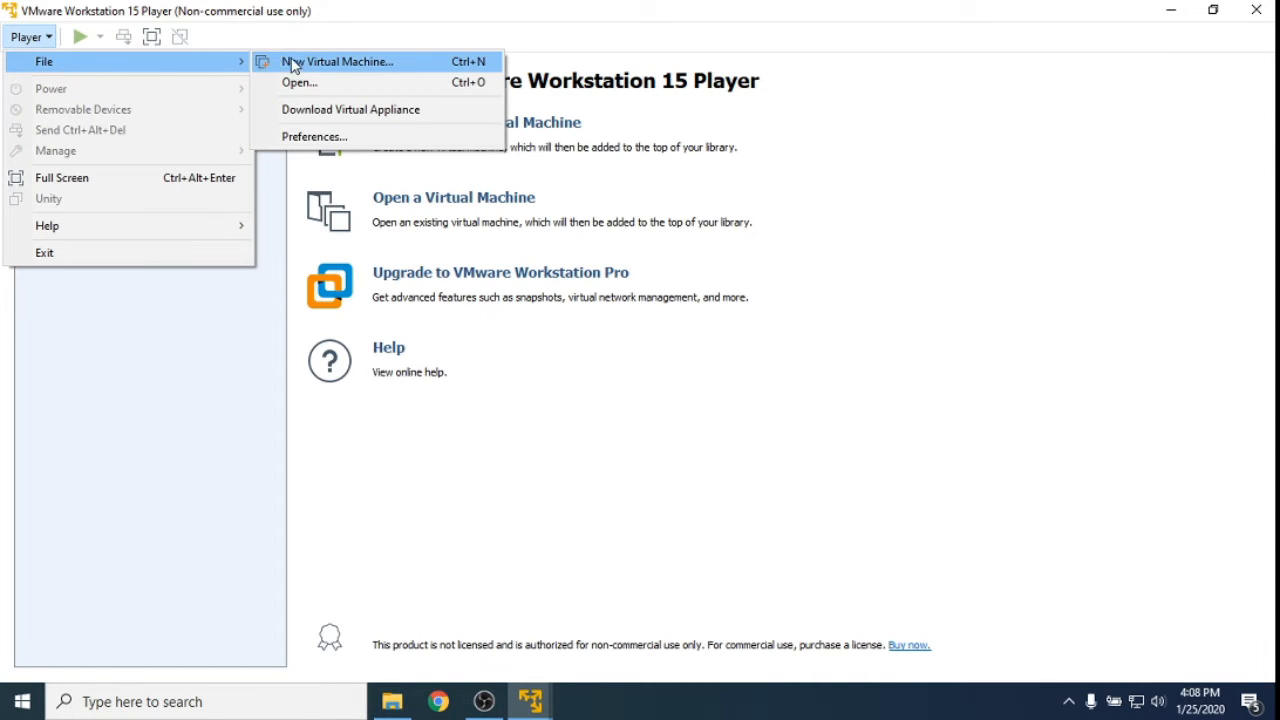
left_click(340, 61)
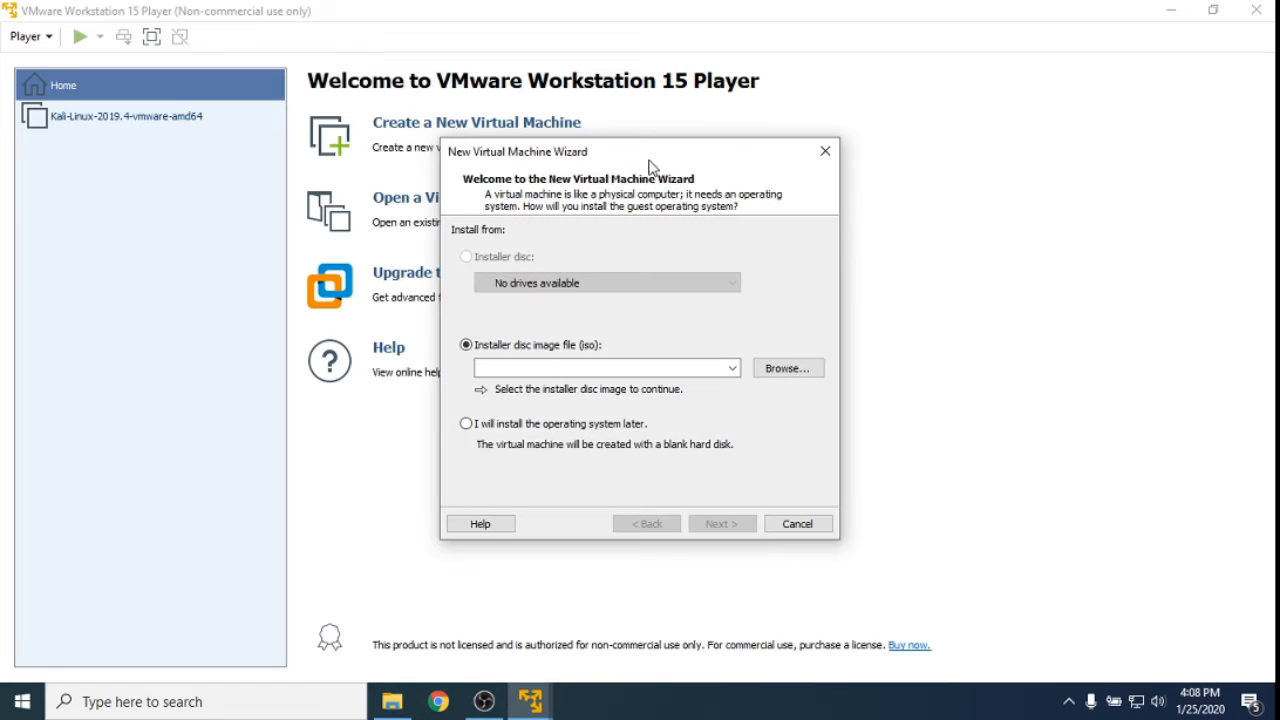
left_click(825, 151)
Open the MSEdge-Win10-VMware OVF file from the extracted MSEdge.Win10.VMware folder in Downloads as a virtual machine
left_click(30, 37)
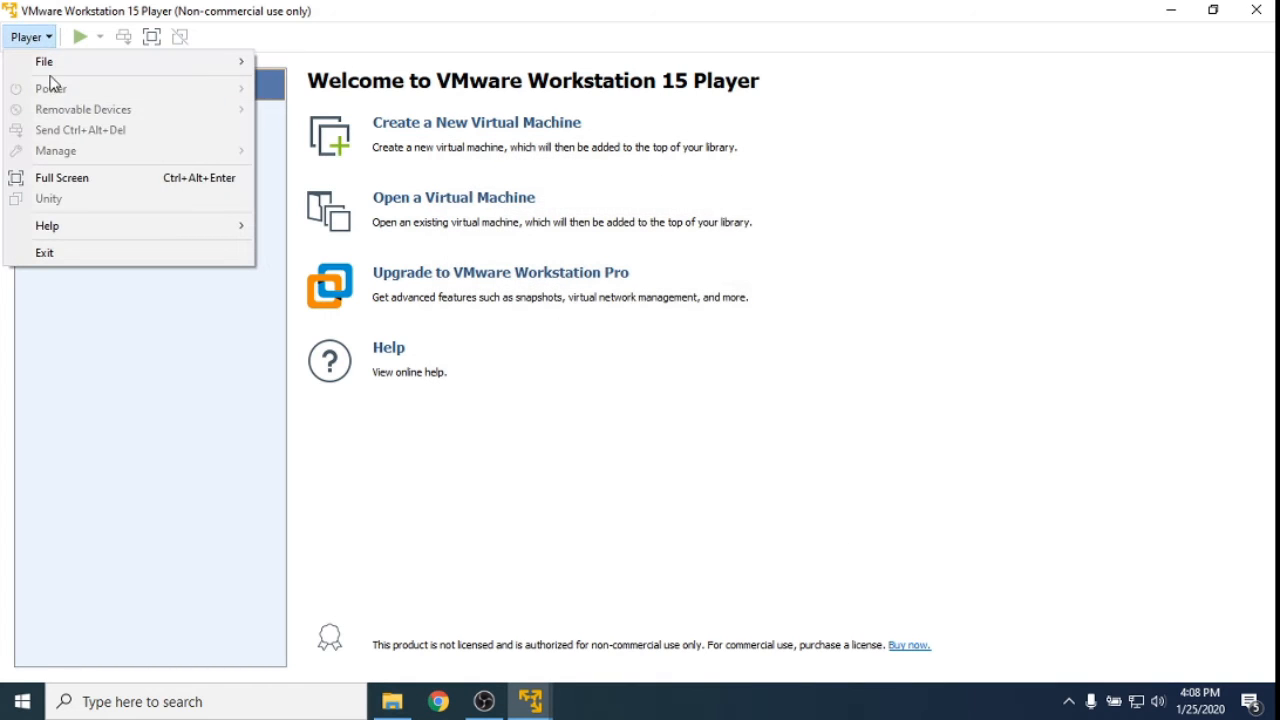
mouse_move(56, 64)
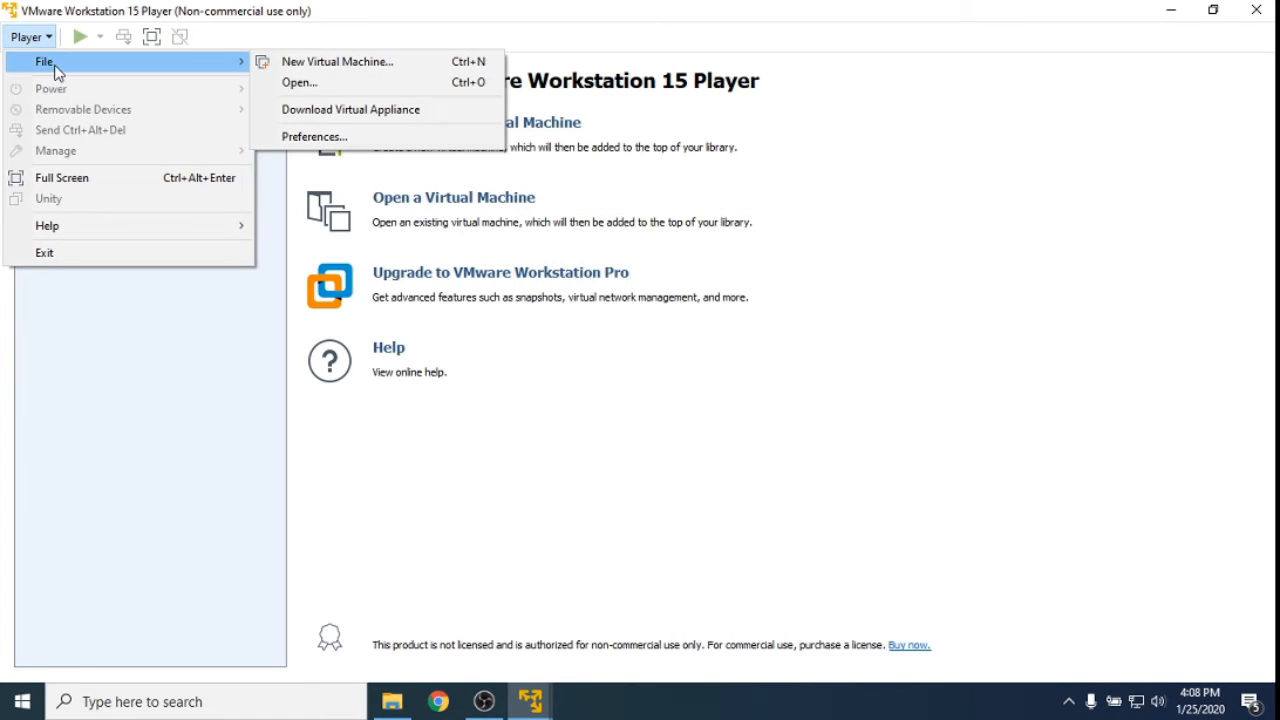
left_click(296, 82)
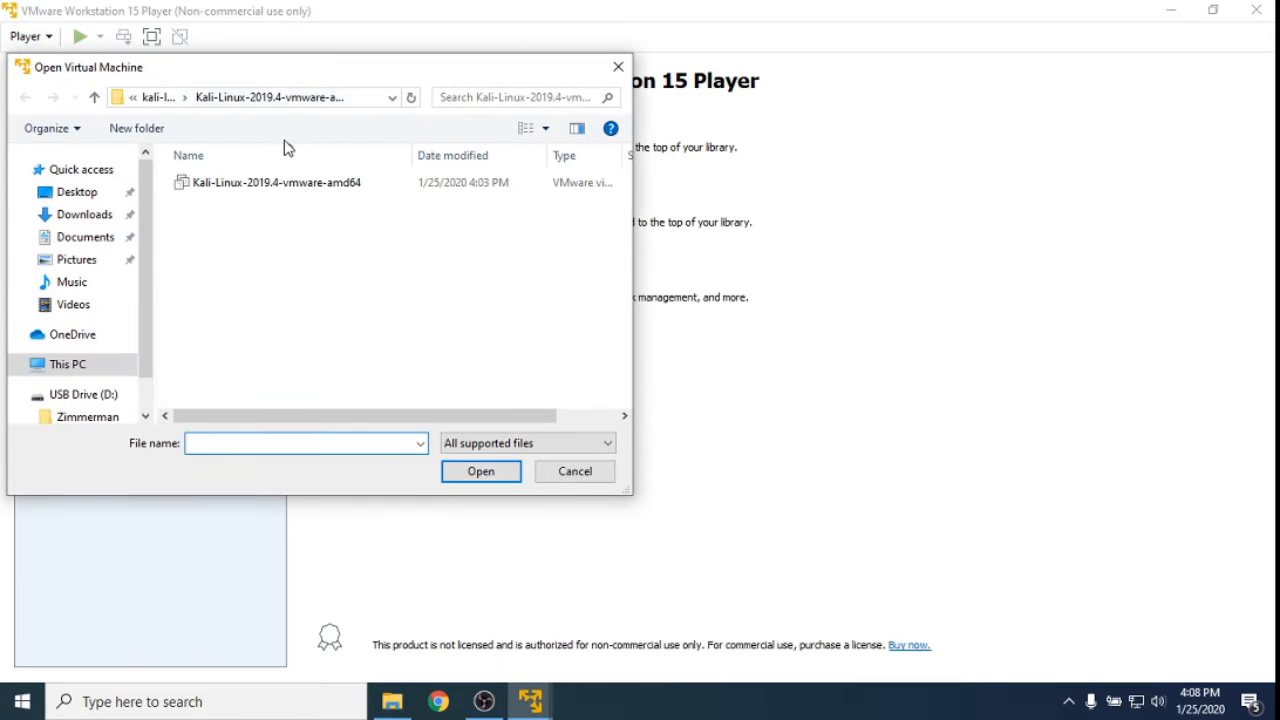
left_click(93, 100)
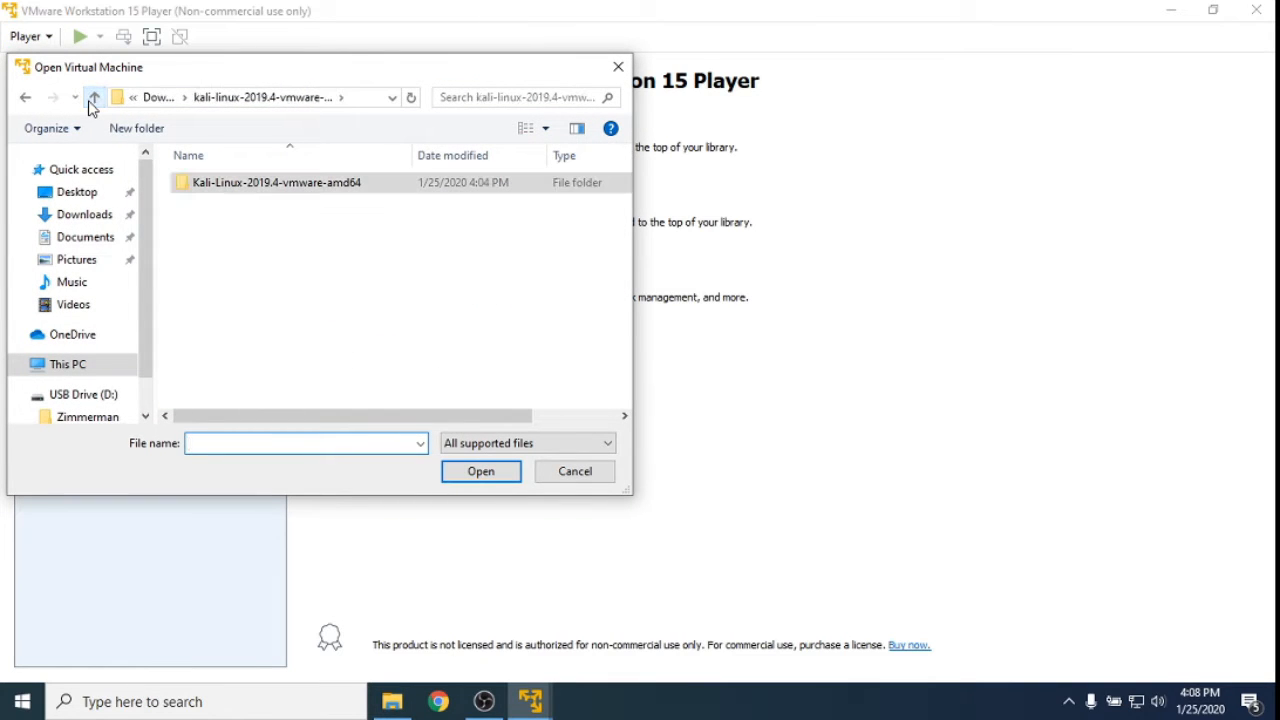
left_click(93, 103)
double_click(204, 210)
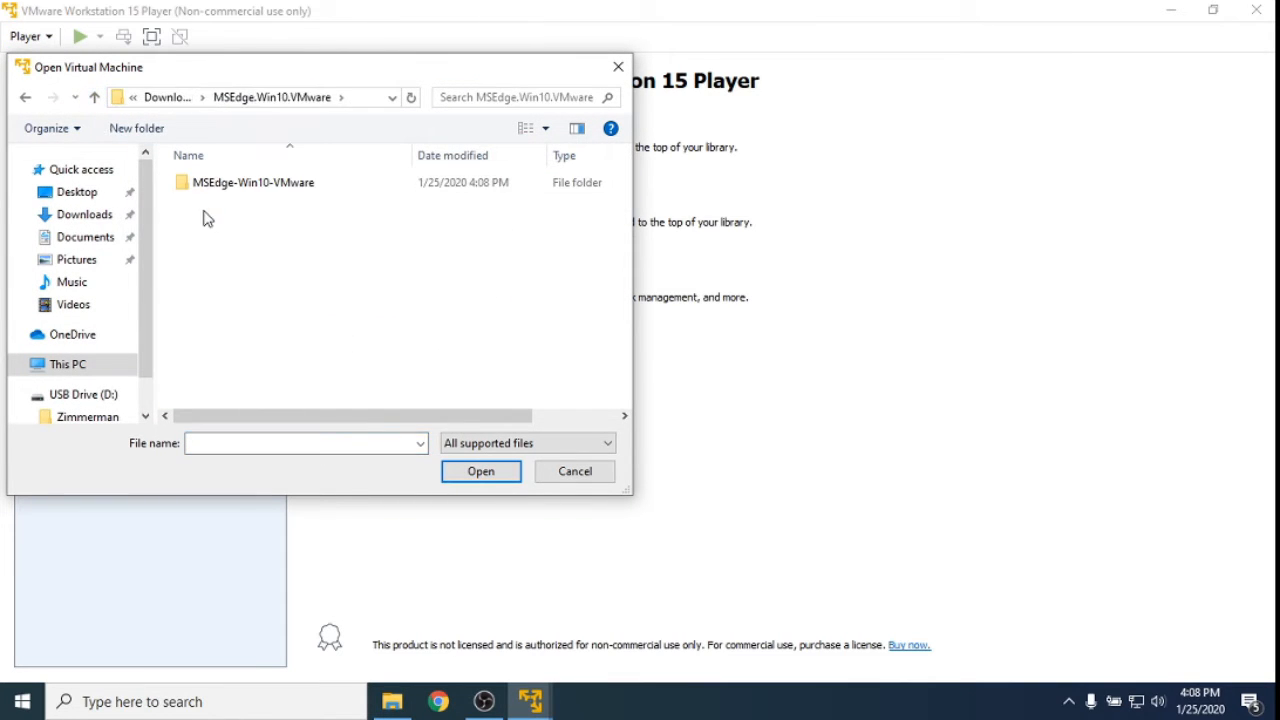
double_click(209, 187)
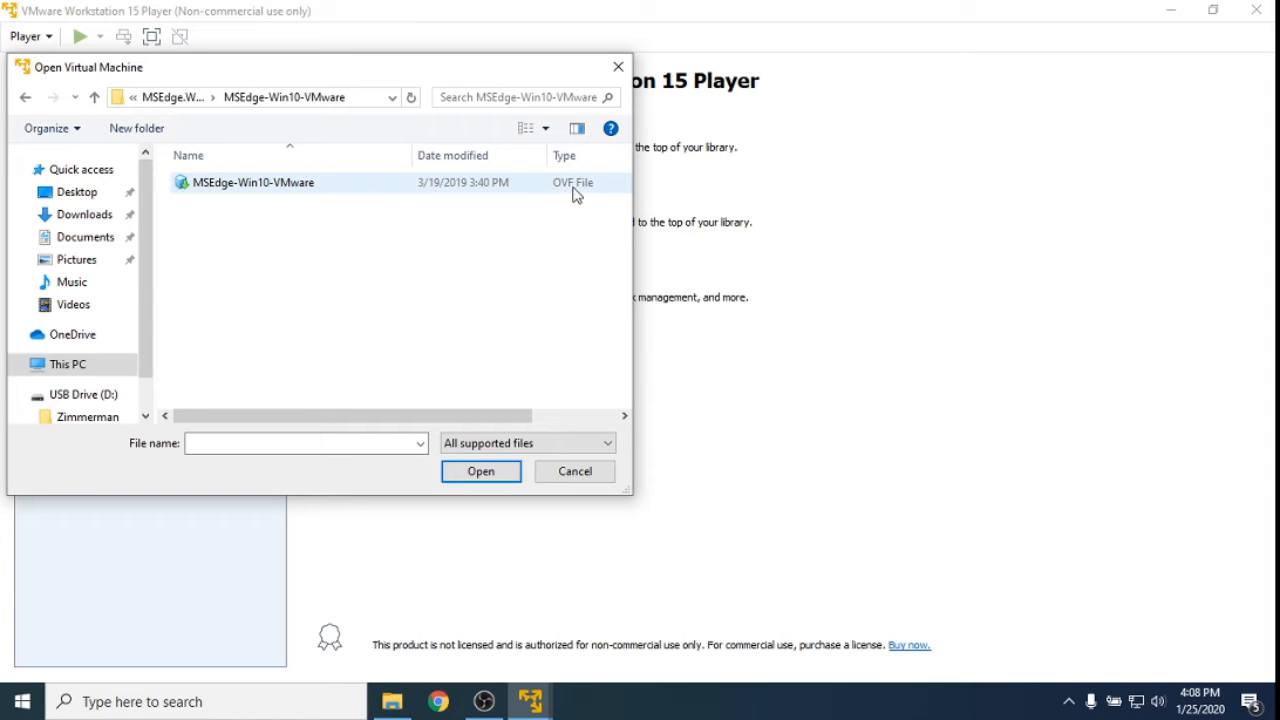
double_click(210, 186)
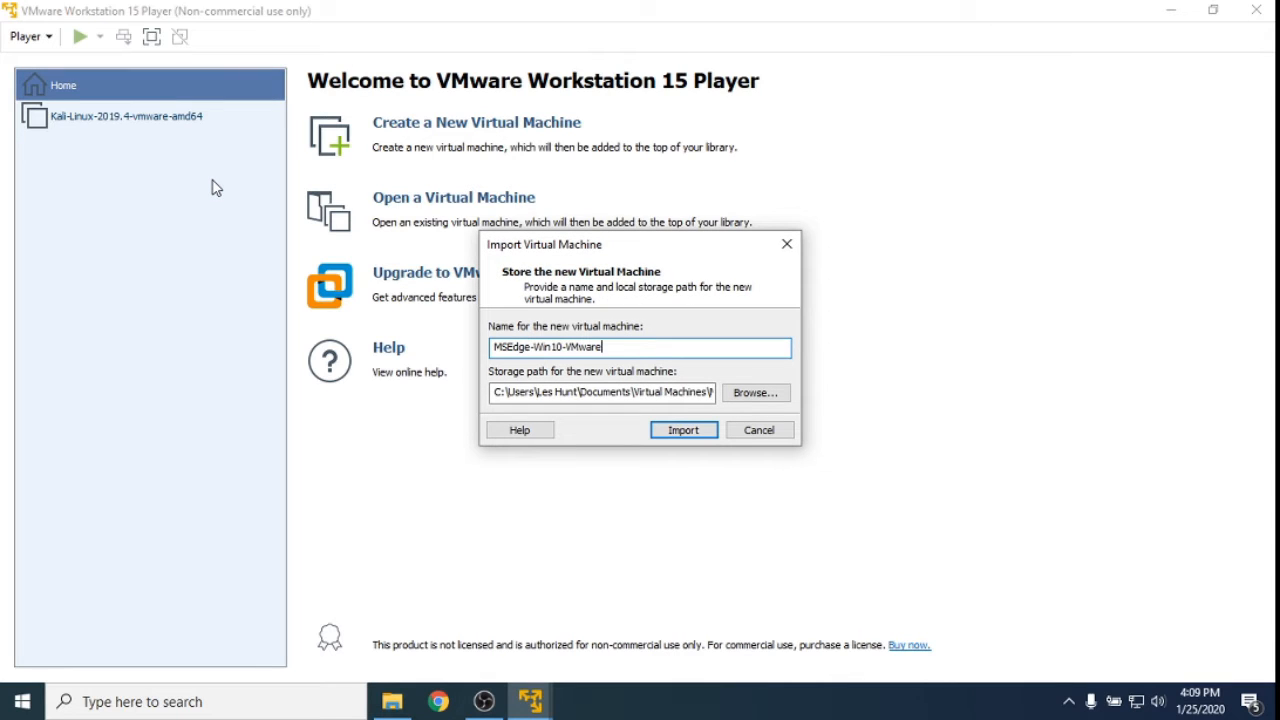
Set the name of the virtual machine being imported to Windows10_Client
key("BackSpace")
key("BackSpace")
key("BackSpace")
key("BackSpace")
key("BackSpace")
key("BackSpace")
key("BackSpace")
key("BackSpace")
key("BackSpace")
key("BackSpace")
key("BackSpace")
key("BackSpace")
key("BackSpace")
key("BackSpace")
key("BackSpace")
key("BackSpace")
key("BackSpace")
key("BackSpace")
type("Windows10_Client")
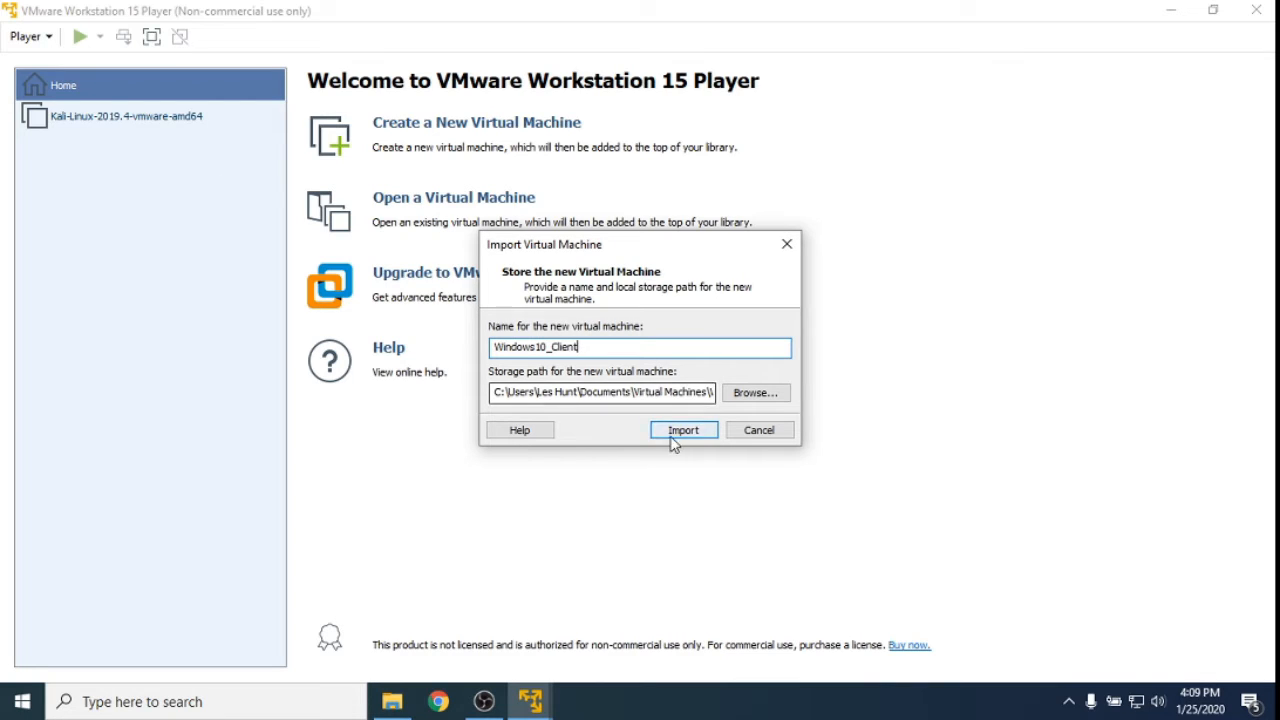
Check the Windows10_Client storage path under Documents\Virtual Machines and import the virtual machine
left_click_drag(555, 396, 720, 392)
double_click(580, 389)
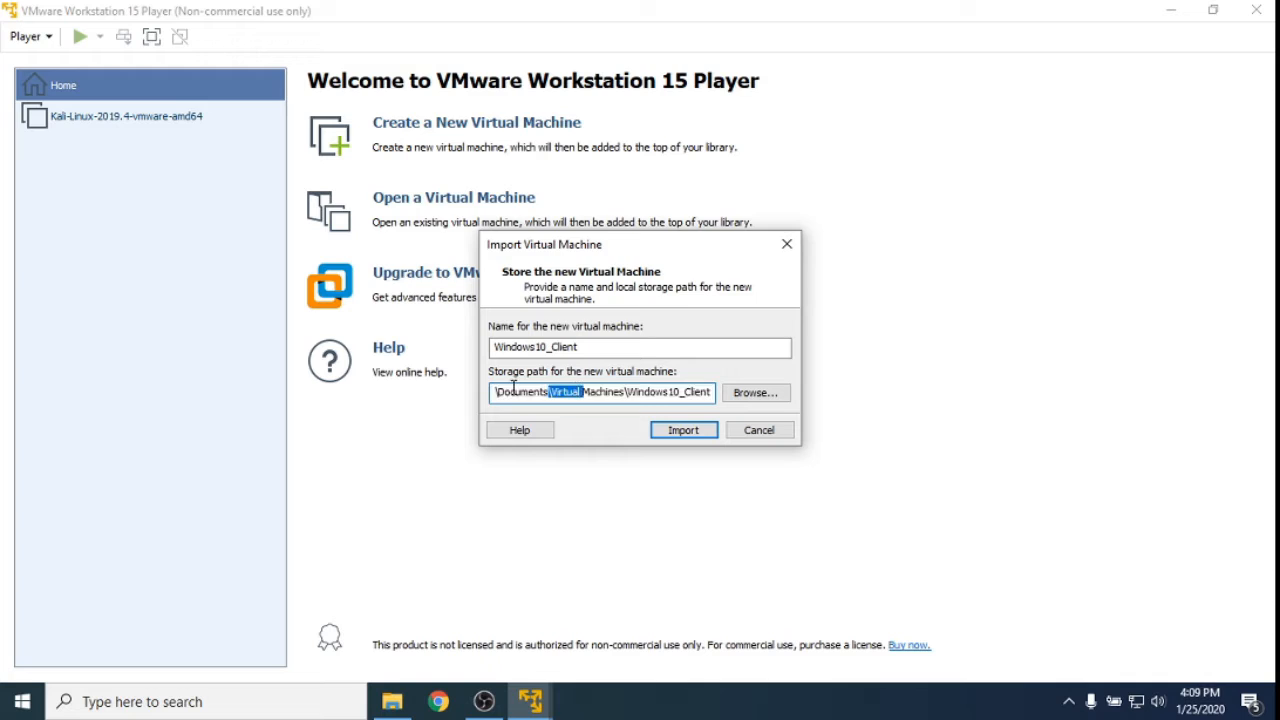
double_click(518, 388)
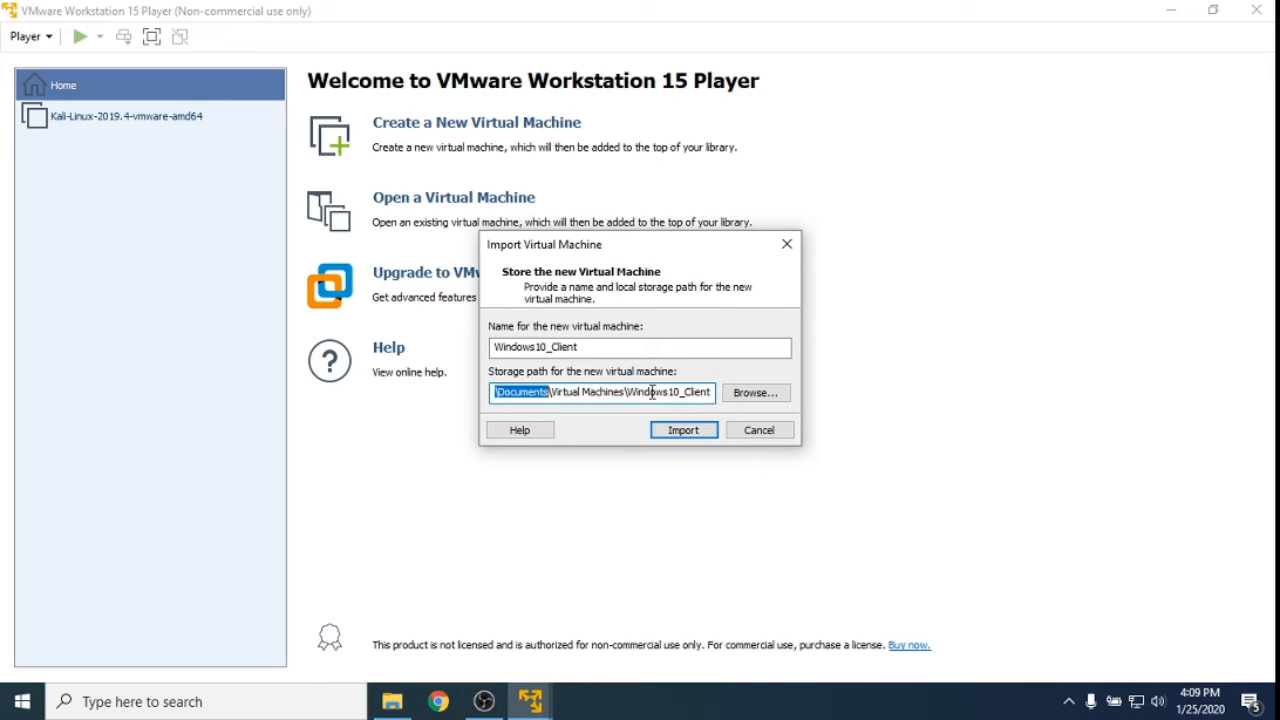
left_click_drag(627, 396, 730, 392)
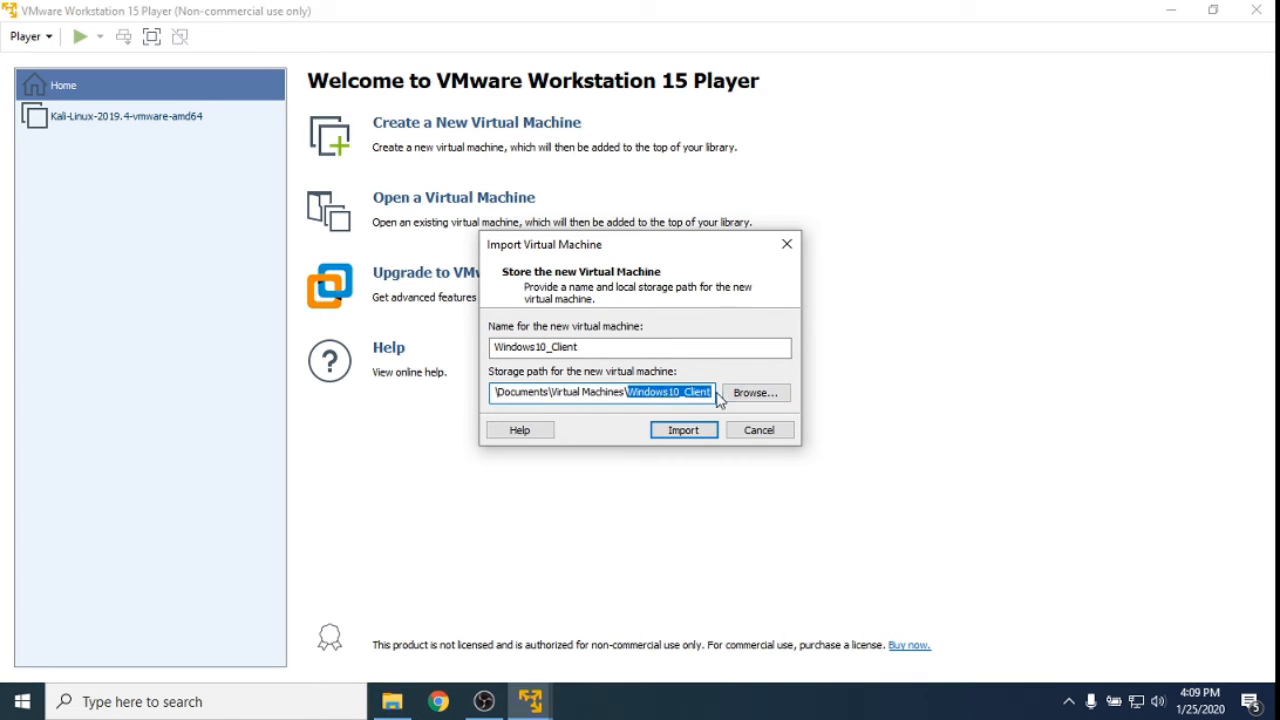
left_click(686, 429)
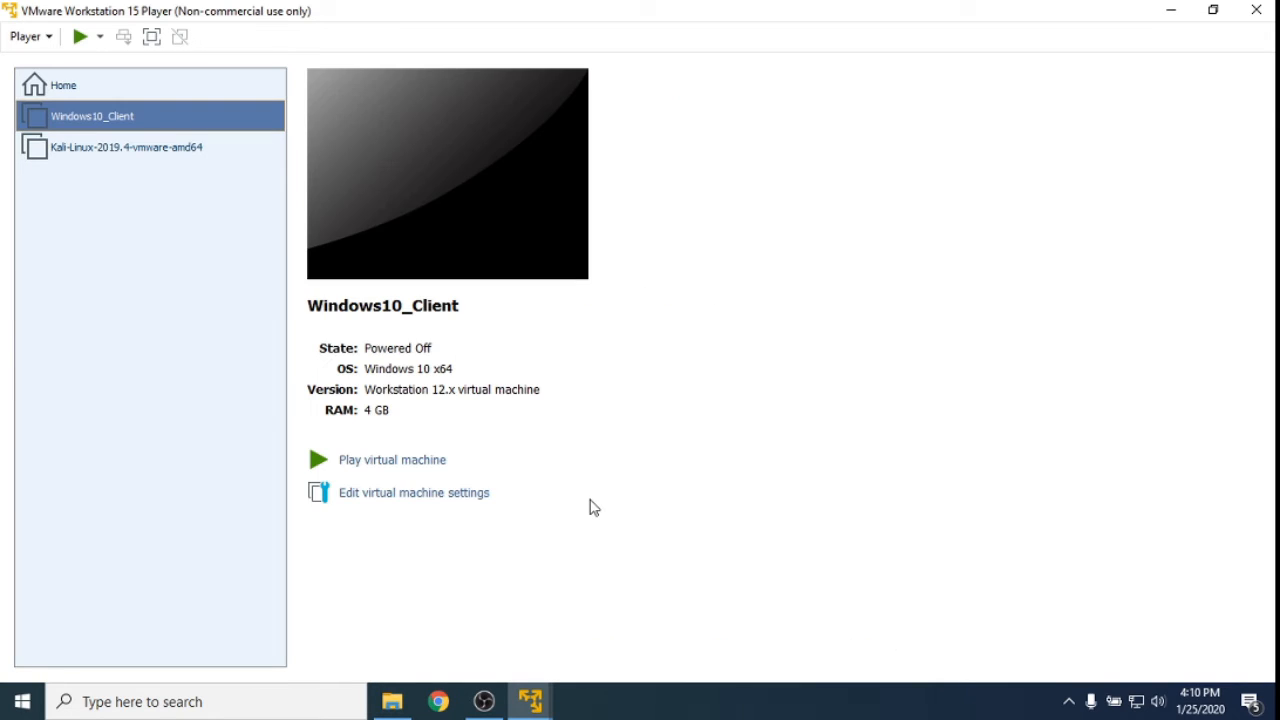
Set the memory of the Windows10_Client virtual machine to 2048 MB and look over its general options
left_click(476, 496)
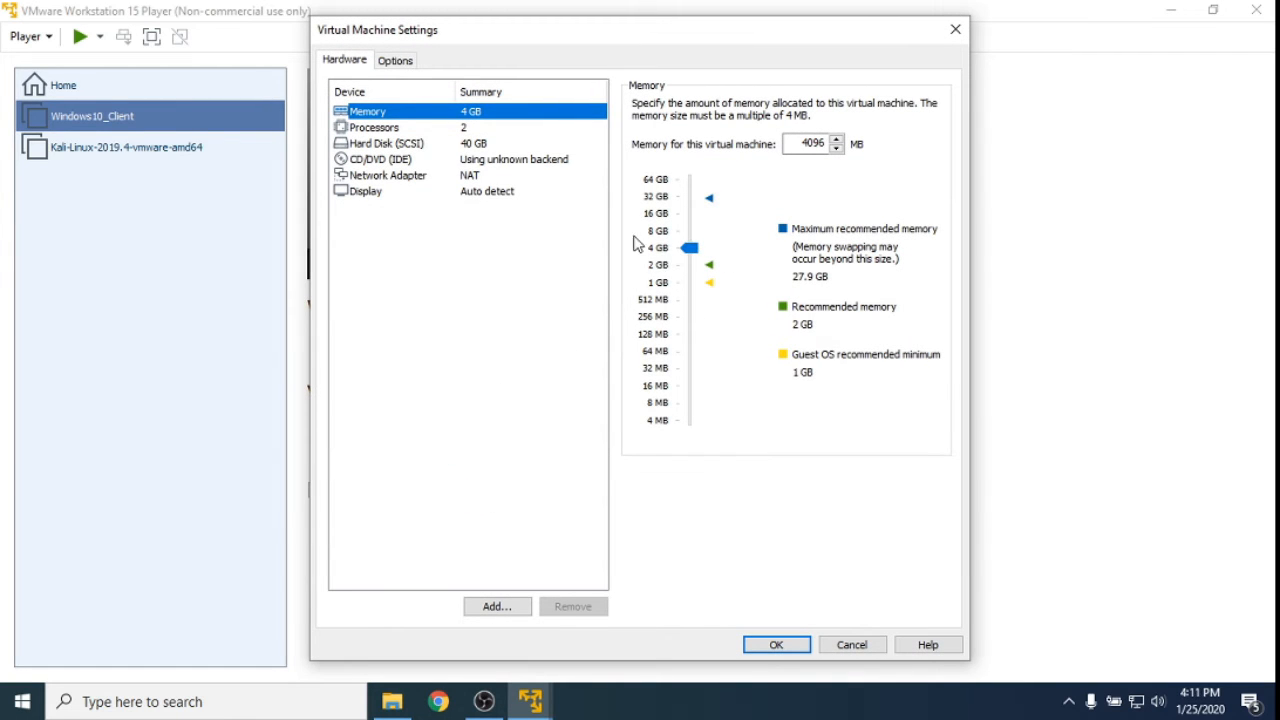
left_click(695, 275)
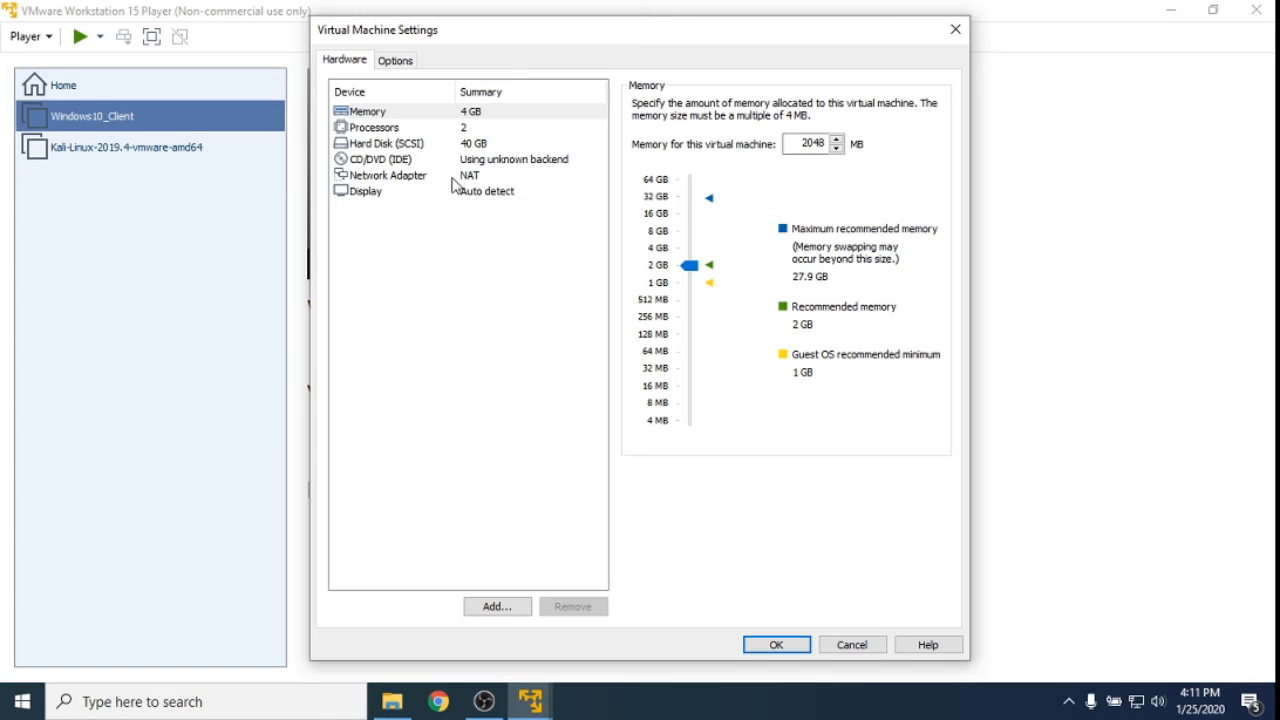
left_click(400, 62)
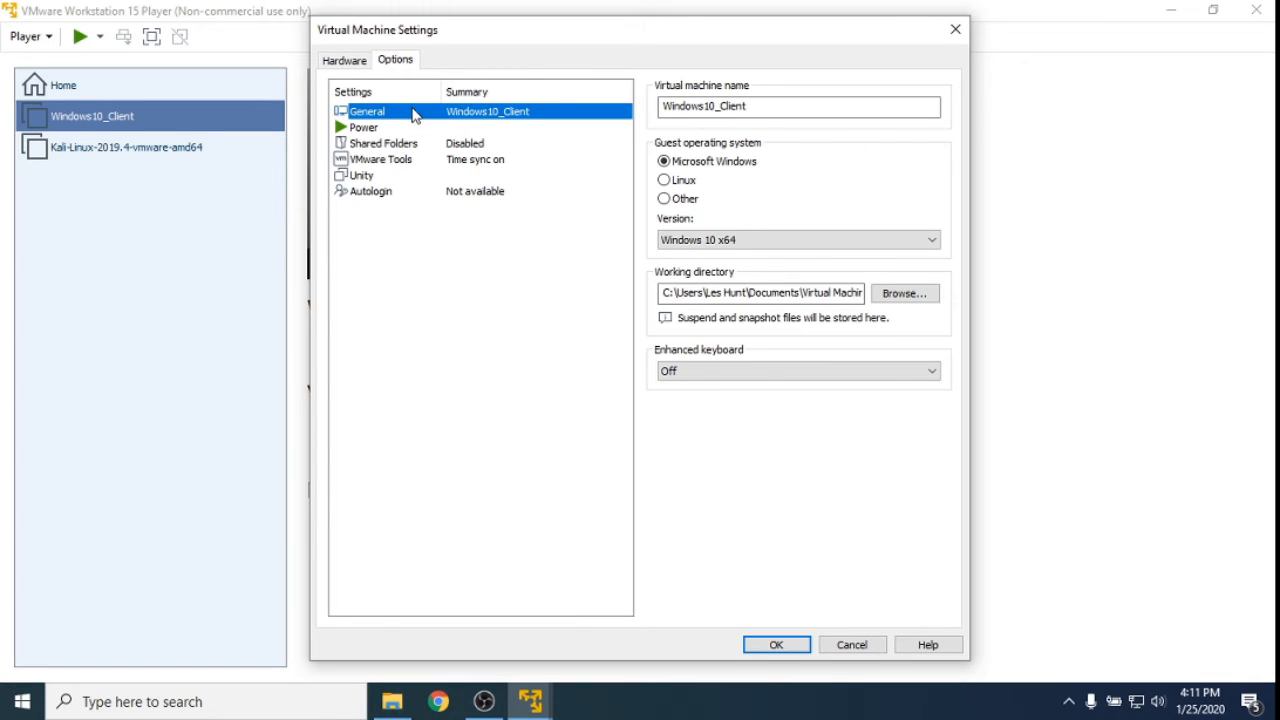
left_click(335, 58)
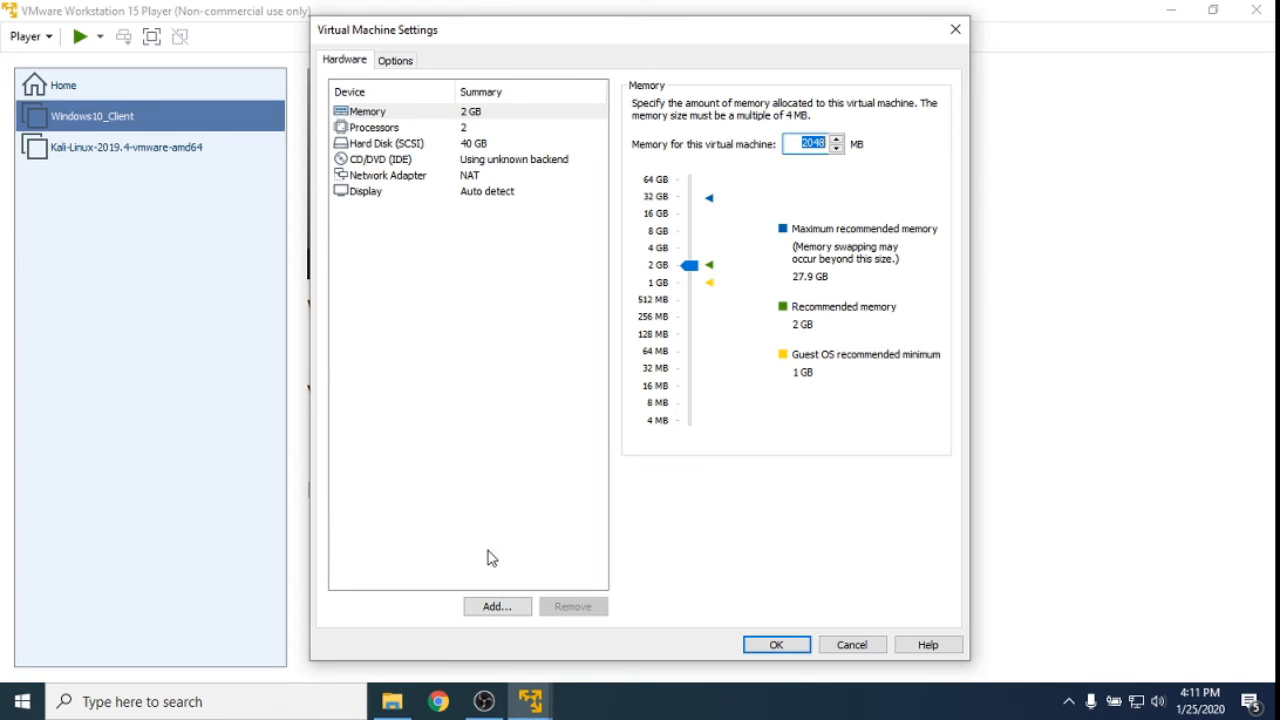
Add a USB controller to Windows10_Client with USB 2.0 compatibility and all USB input devices shown, and save the virtual machine settings
left_click(520, 607)
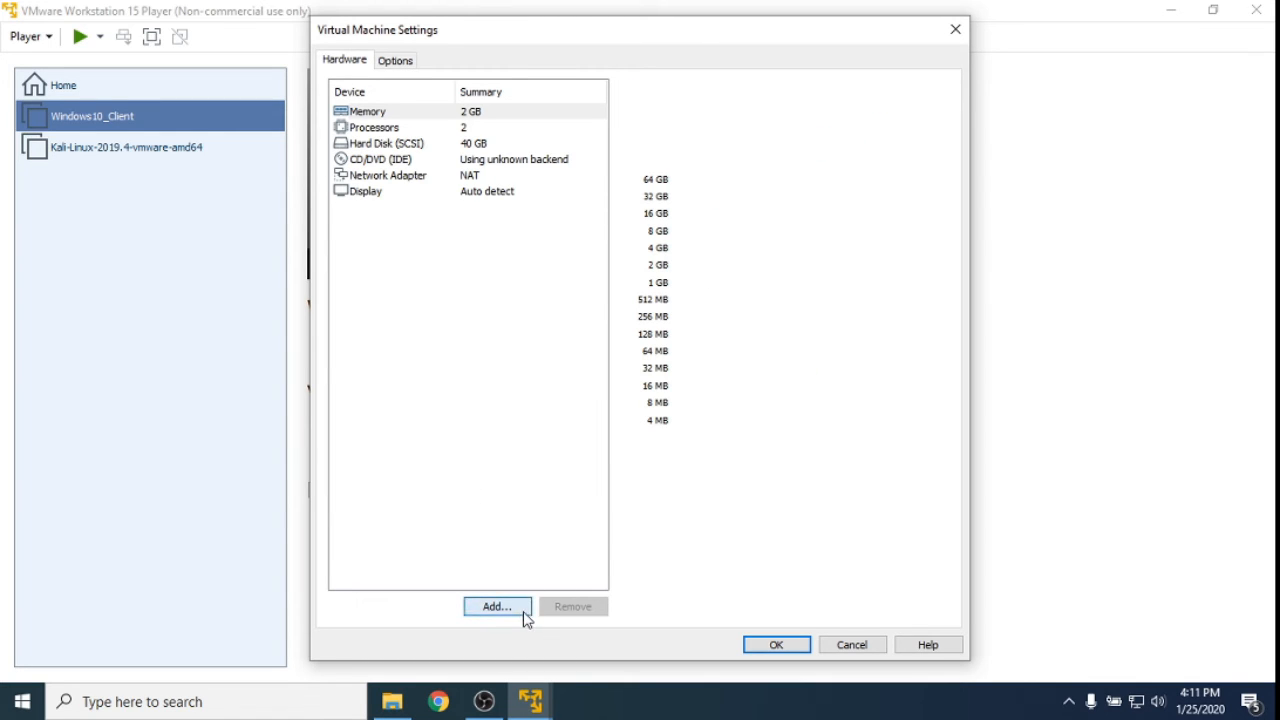
left_click(502, 327)
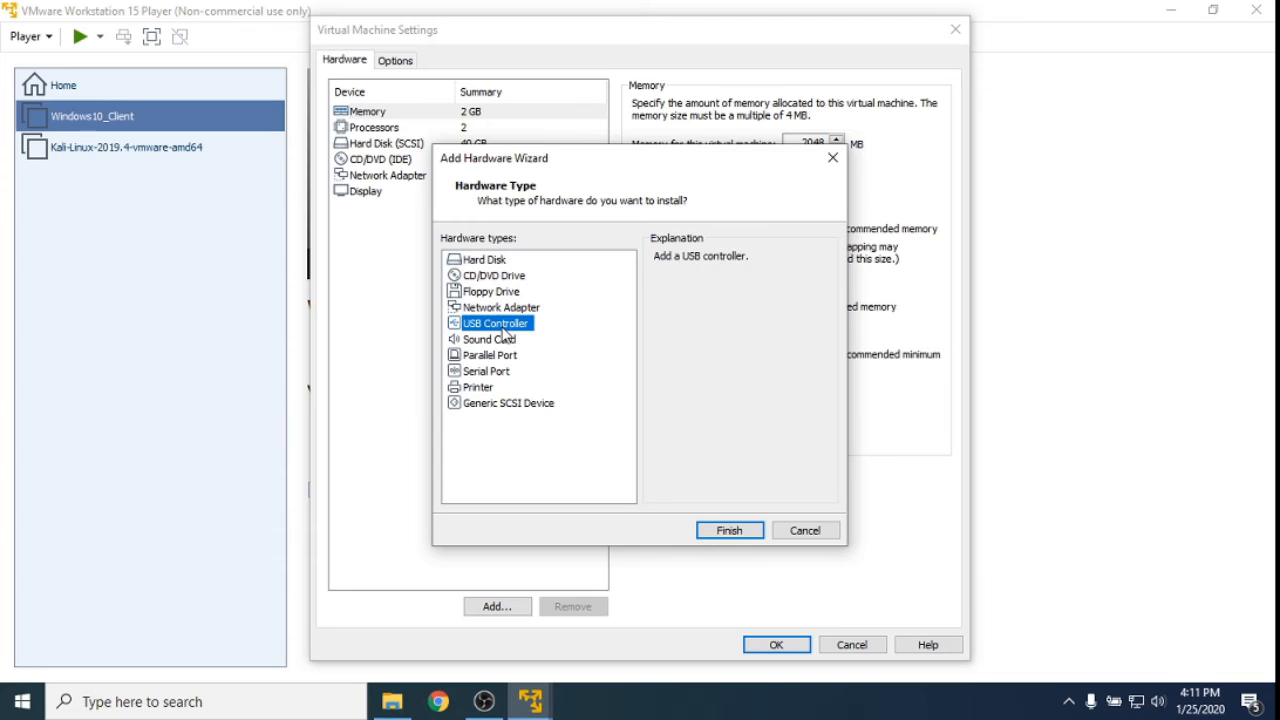
left_click(729, 530)
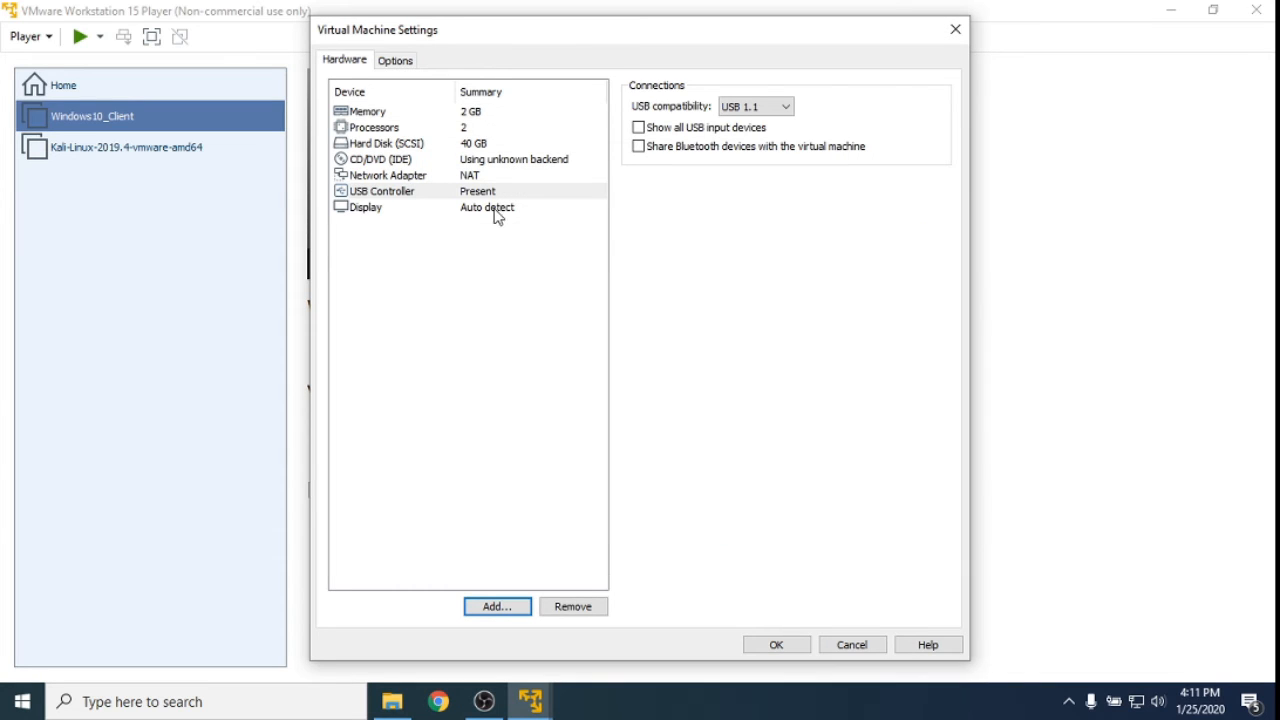
left_click(783, 107)
left_click(764, 133)
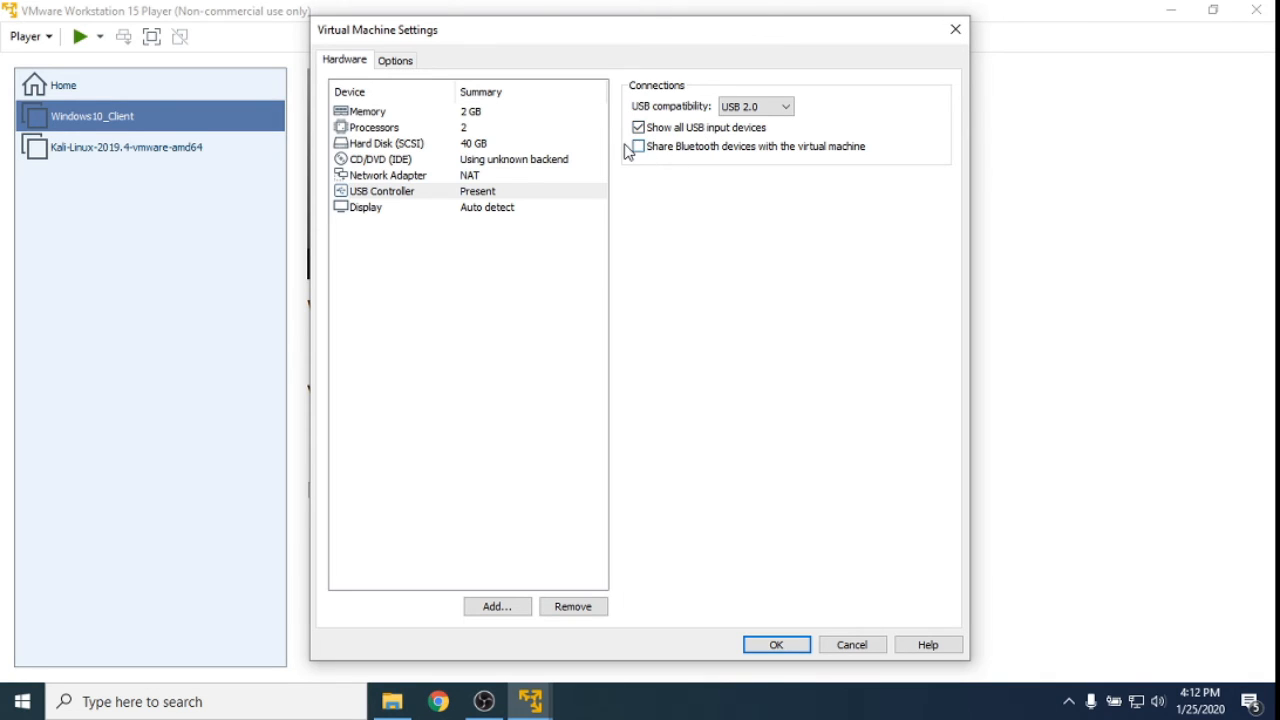
left_click(776, 648)
Start the Windows10_Client virtual machine and switch it to full screen
left_click(402, 463)
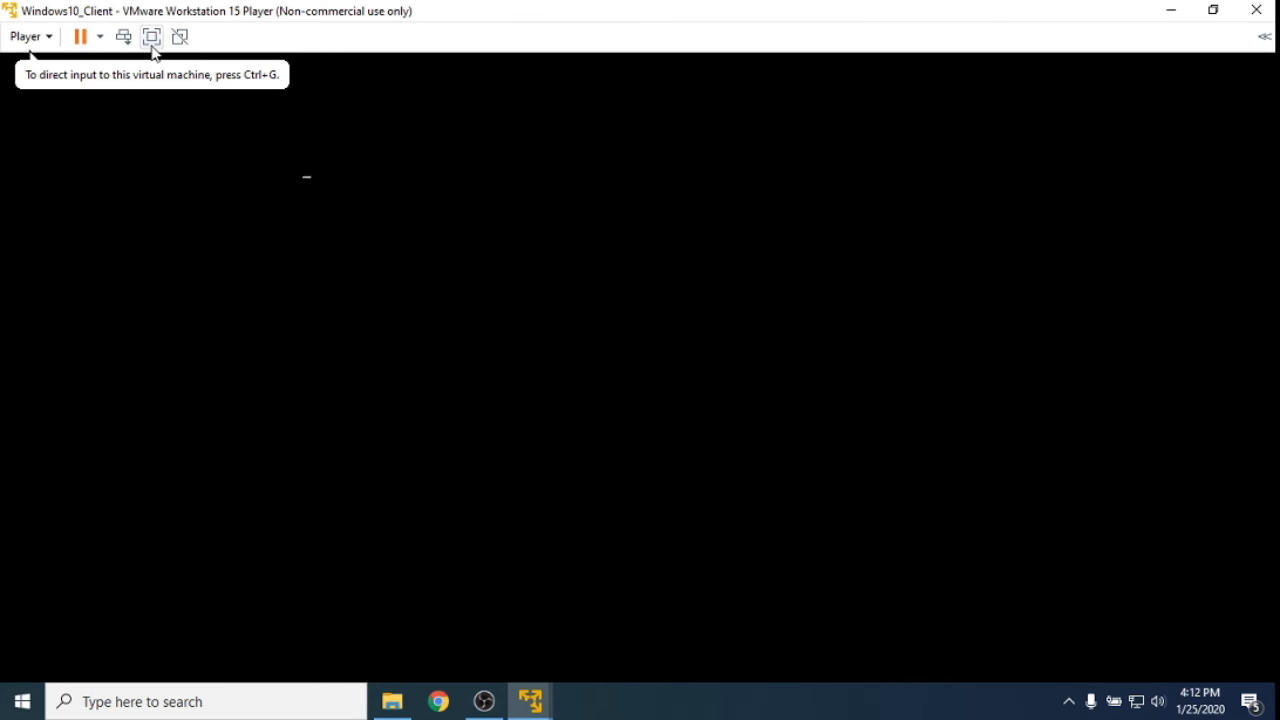
left_click(152, 40)
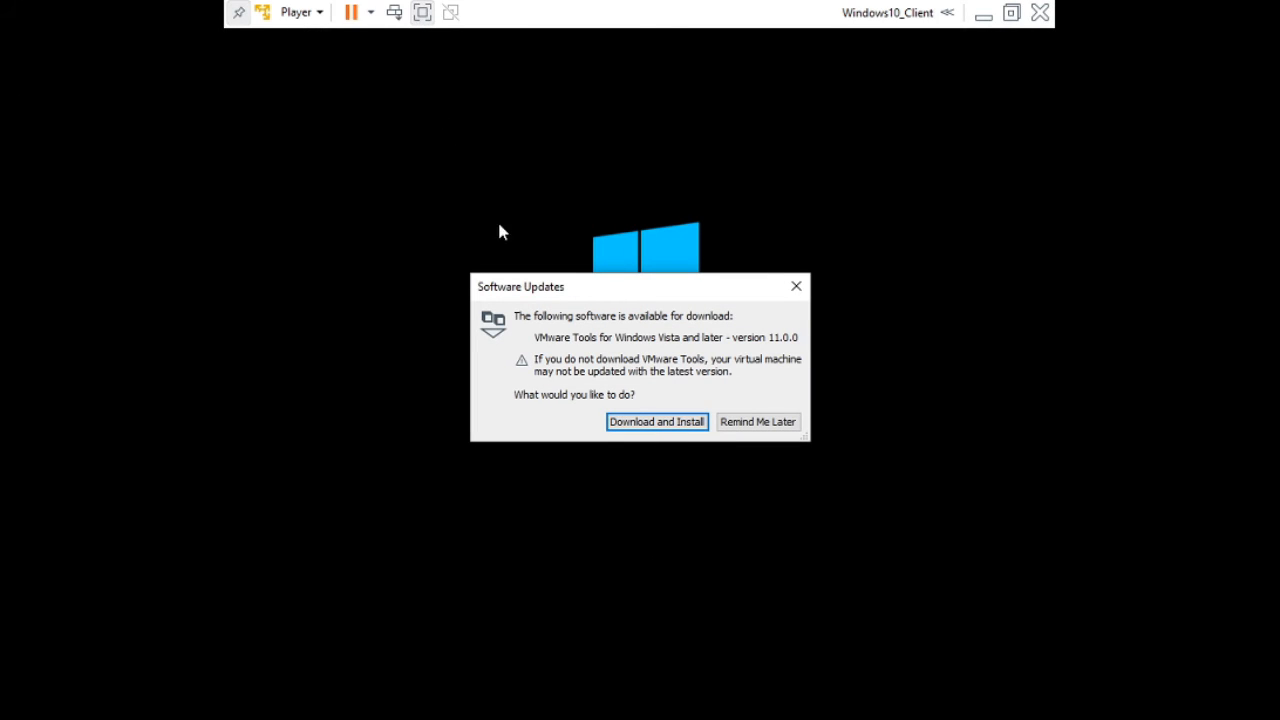
Start the download and installation of VMware Tools for Windows Vista and later, and move its progress window away from the screen's centre
left_click(657, 423)
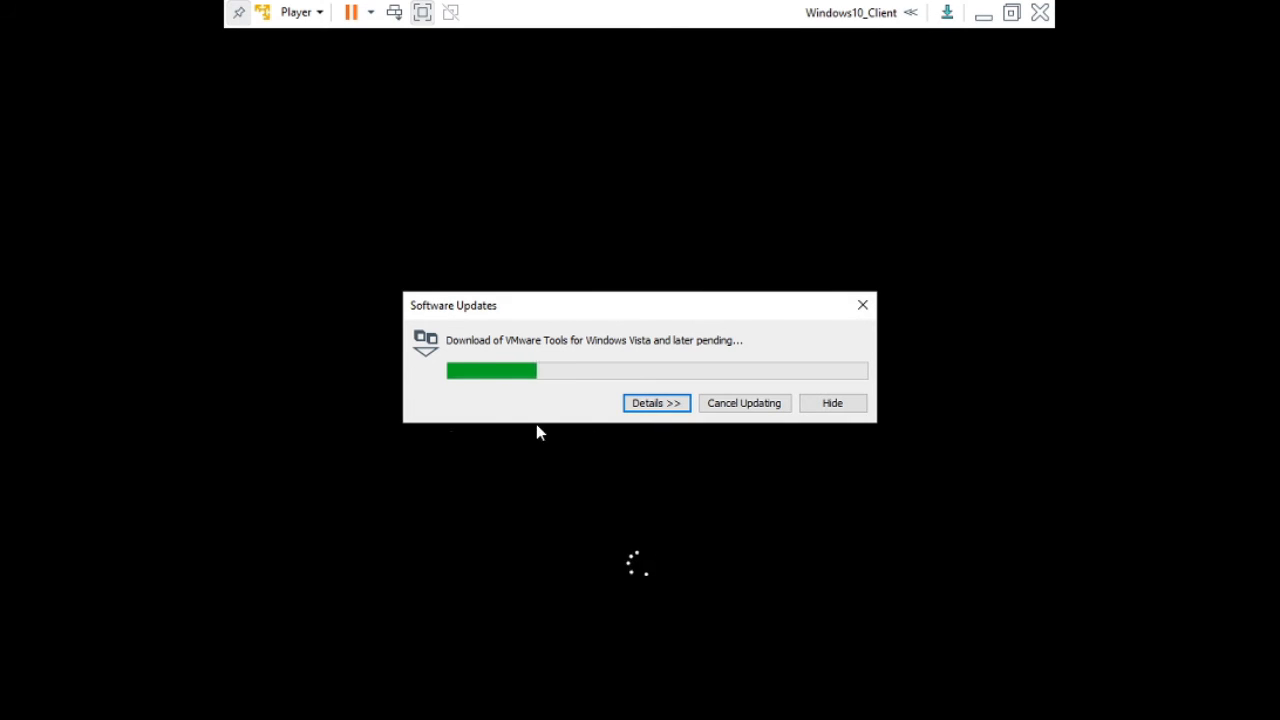
left_click_drag(613, 309, 248, 68)
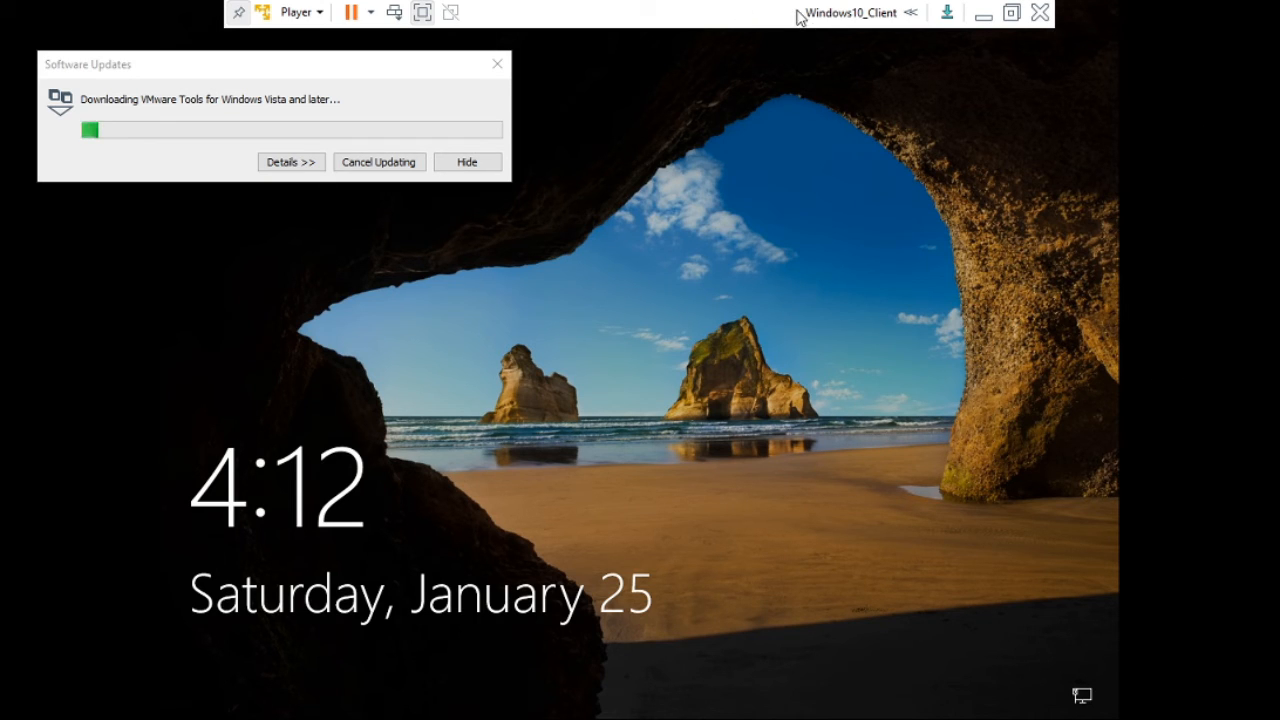
Sign in to the guest's IEUser account with the account password and move the Software Updates window clear of the desktop information
left_click(646, 349)
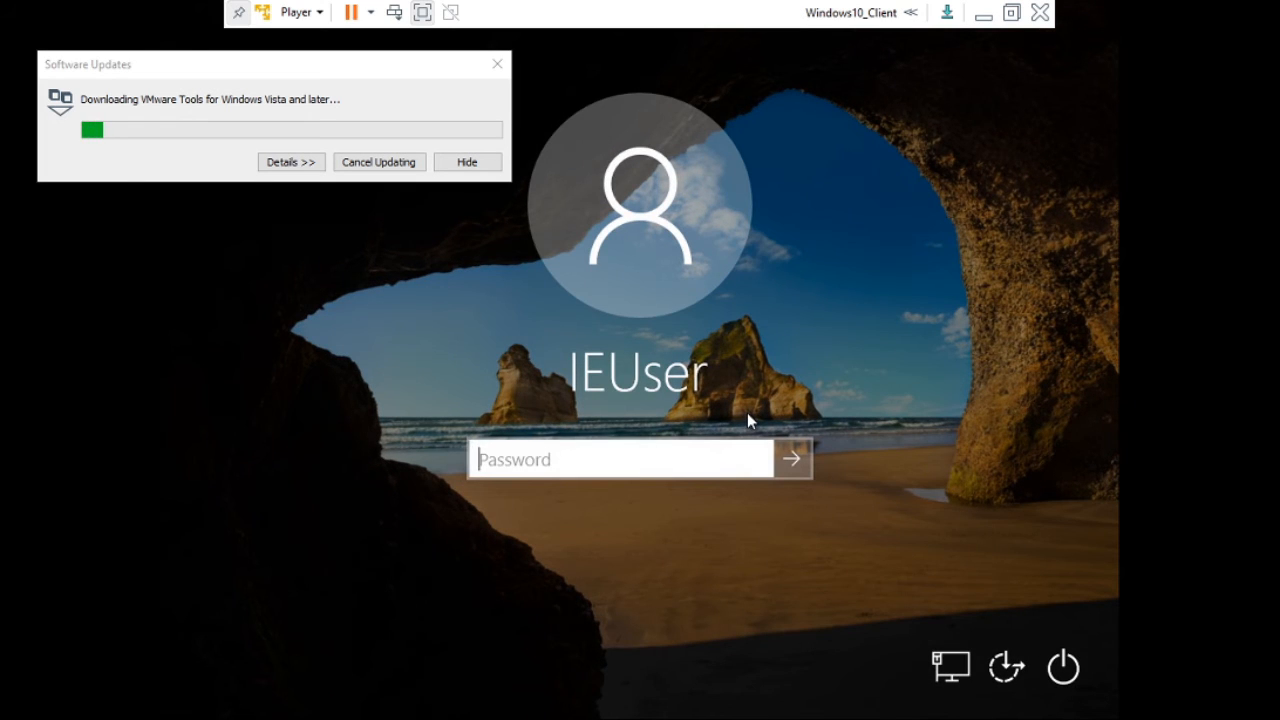
type("Passw")
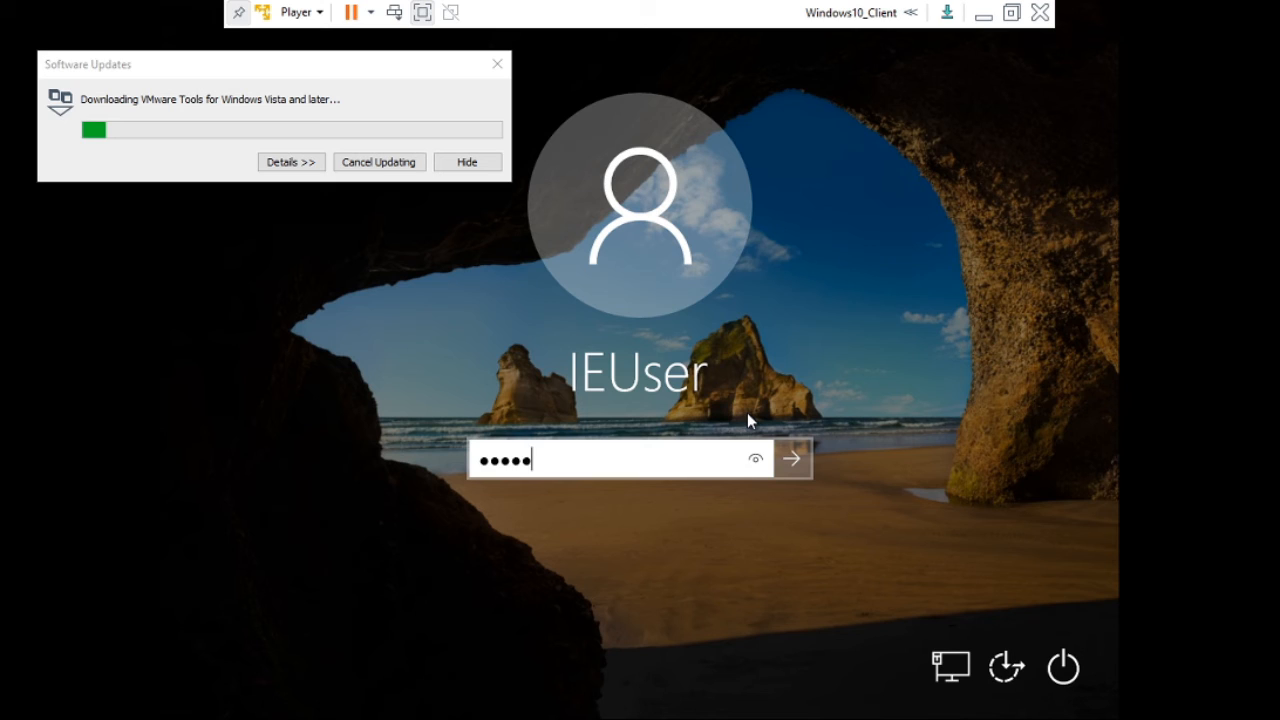
type("0rd!")
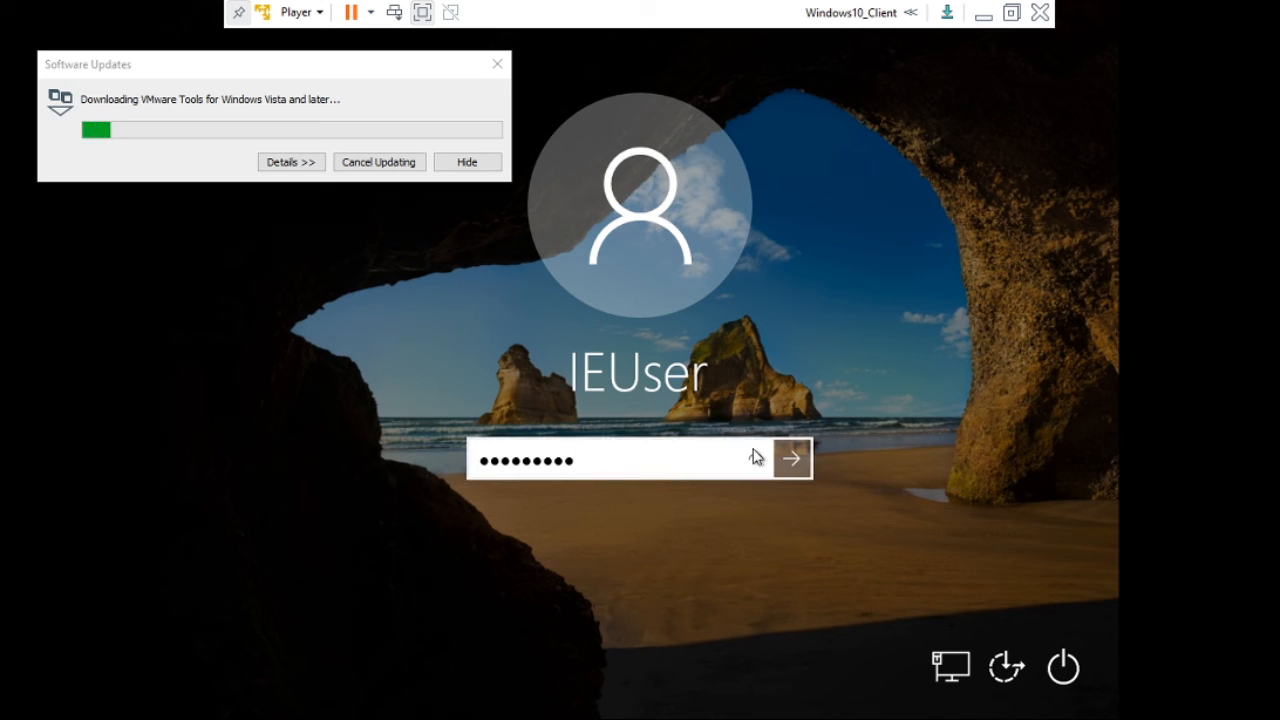
left_click(754, 458)
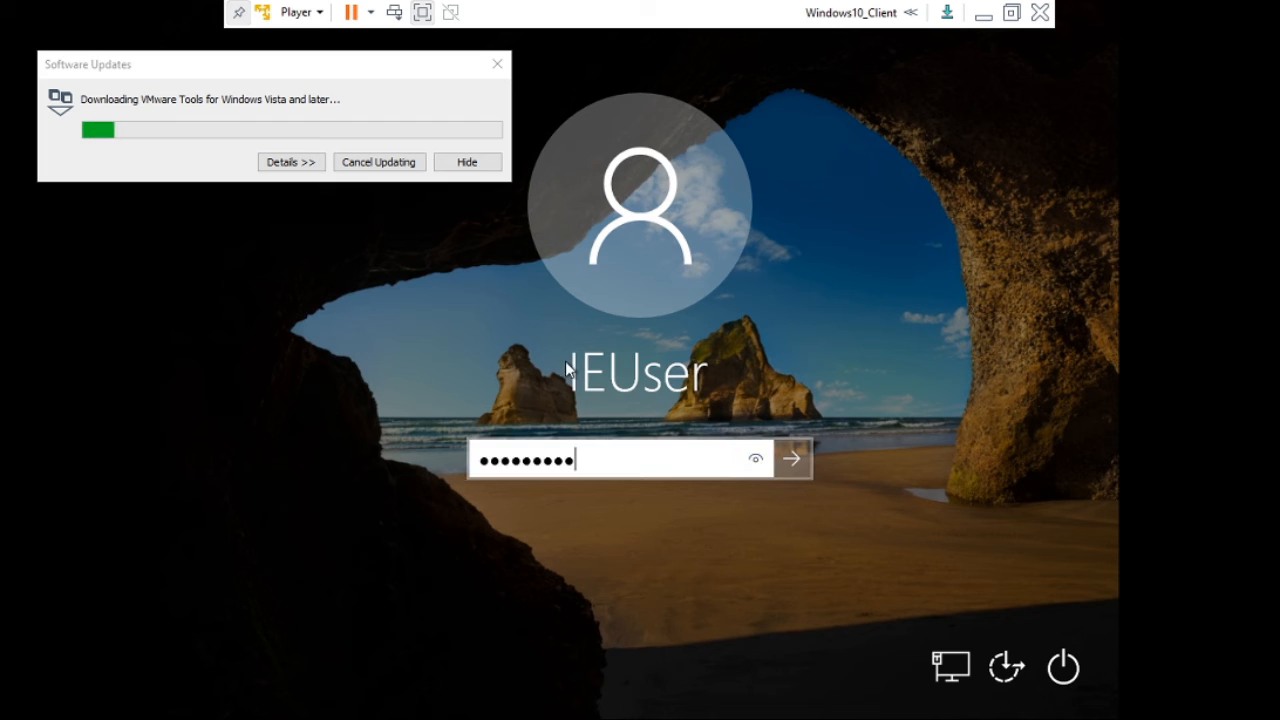
key("Return")
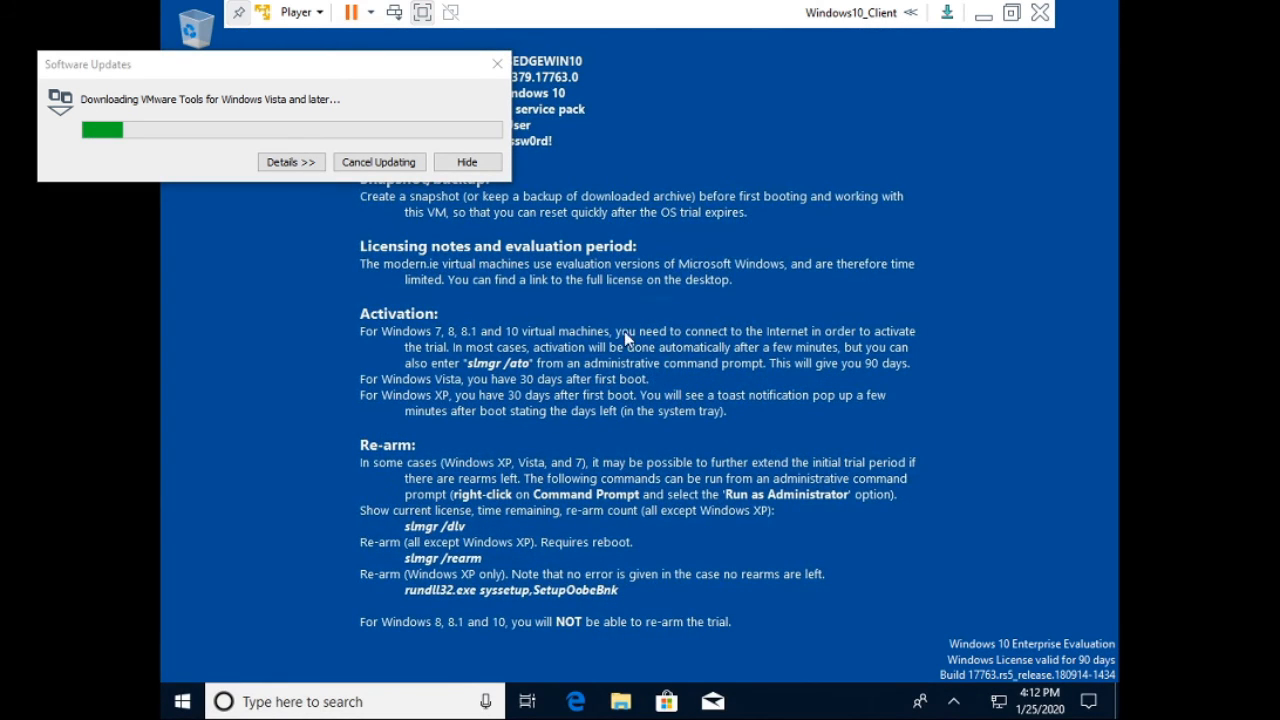
left_click_drag(439, 74, 37, 475)
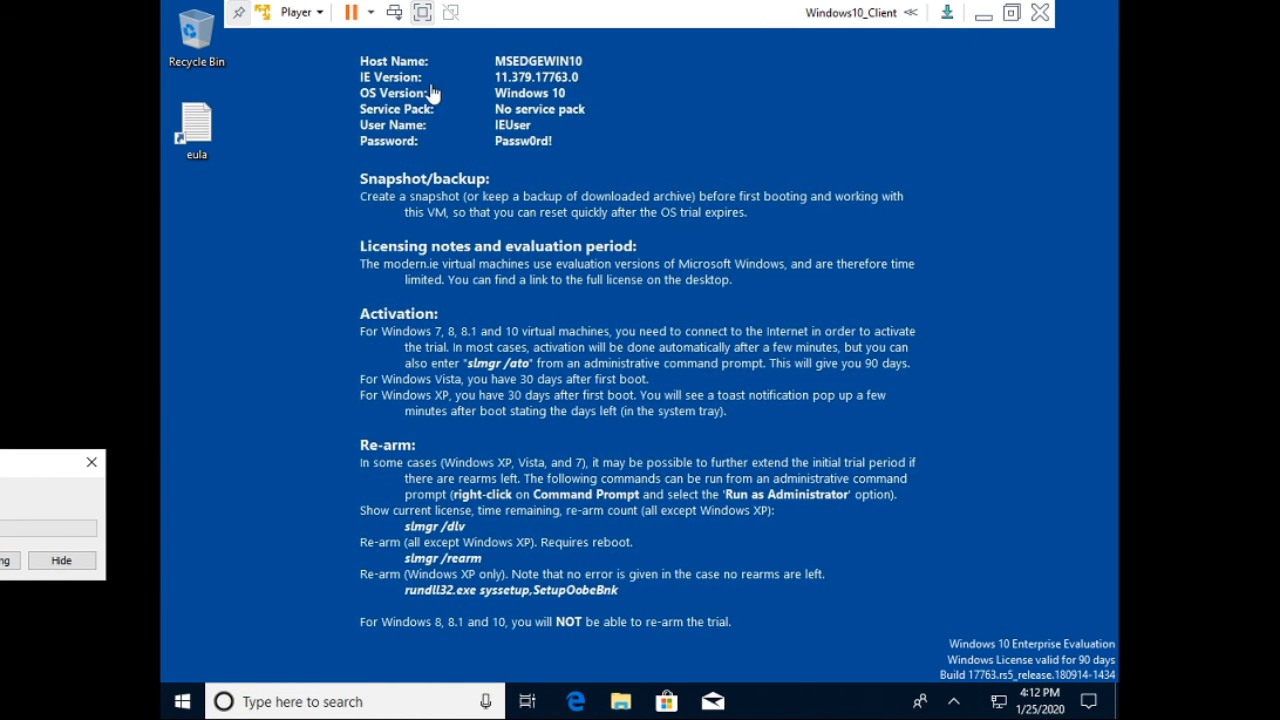